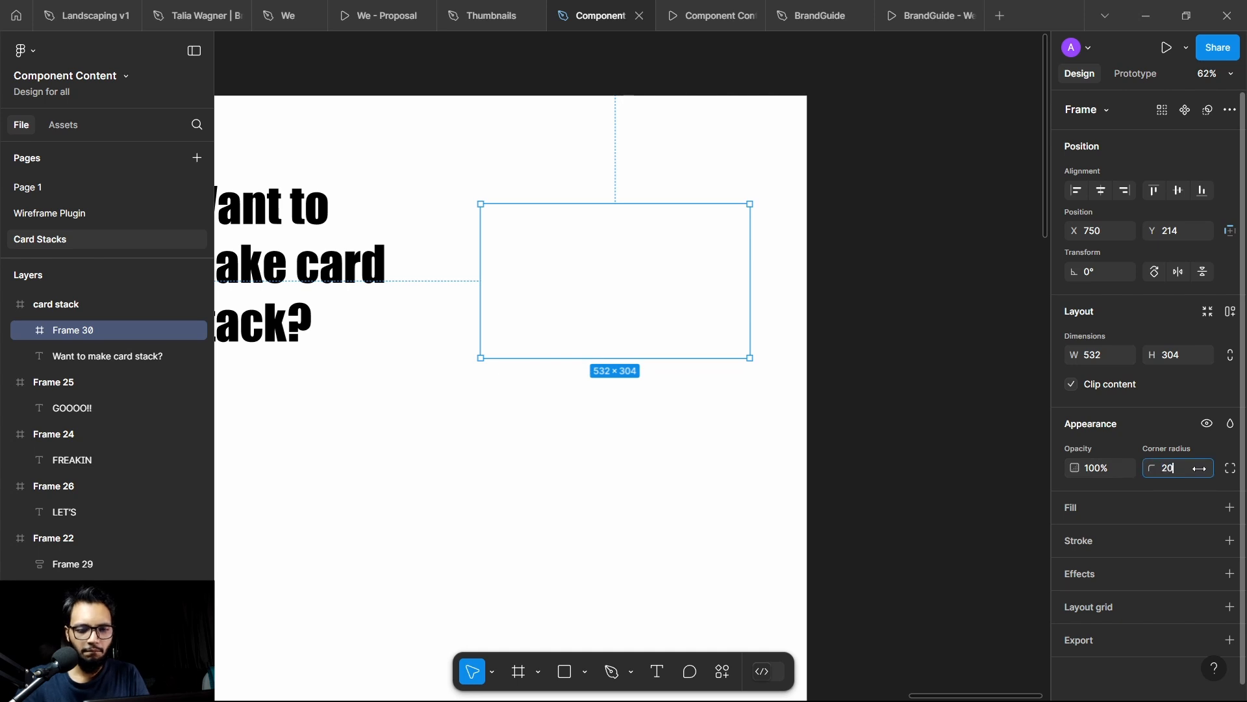
# Step: Round the card frame's corners to 20 and fill it with the light orange FFEED2
pyautogui.press('Return')
pyautogui.scroll(1, 551, 215)
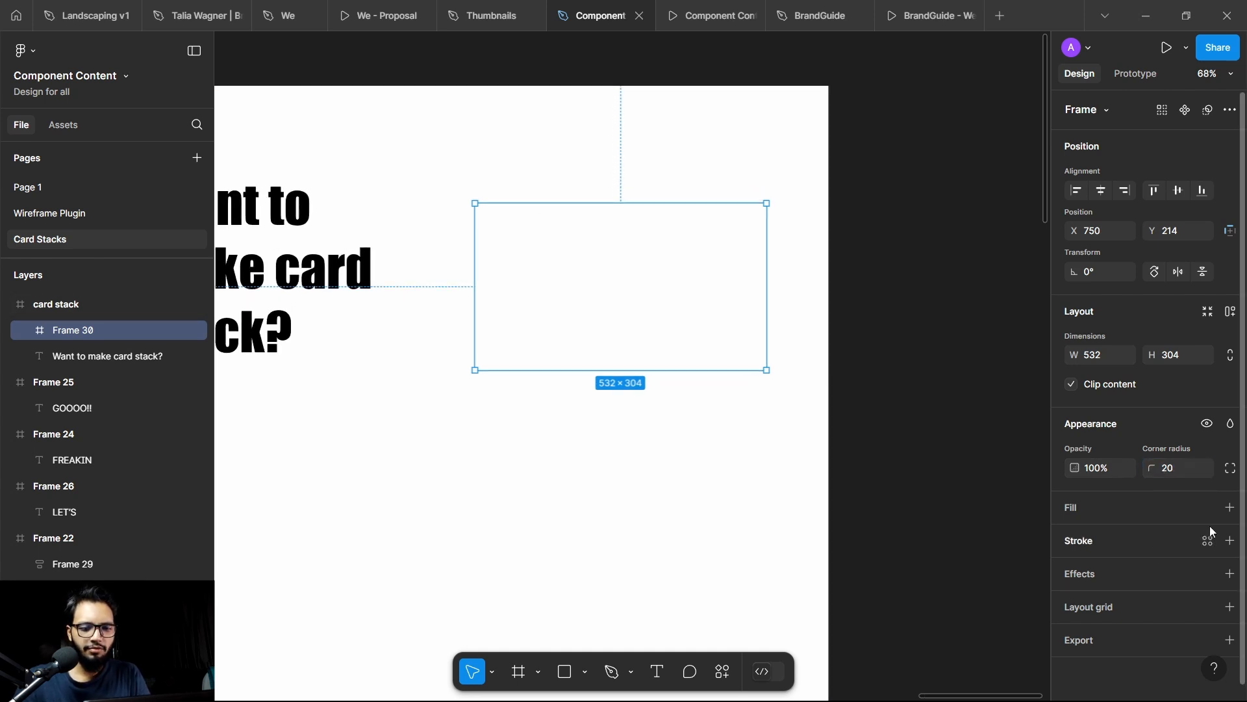
pyautogui.click(1230, 507)
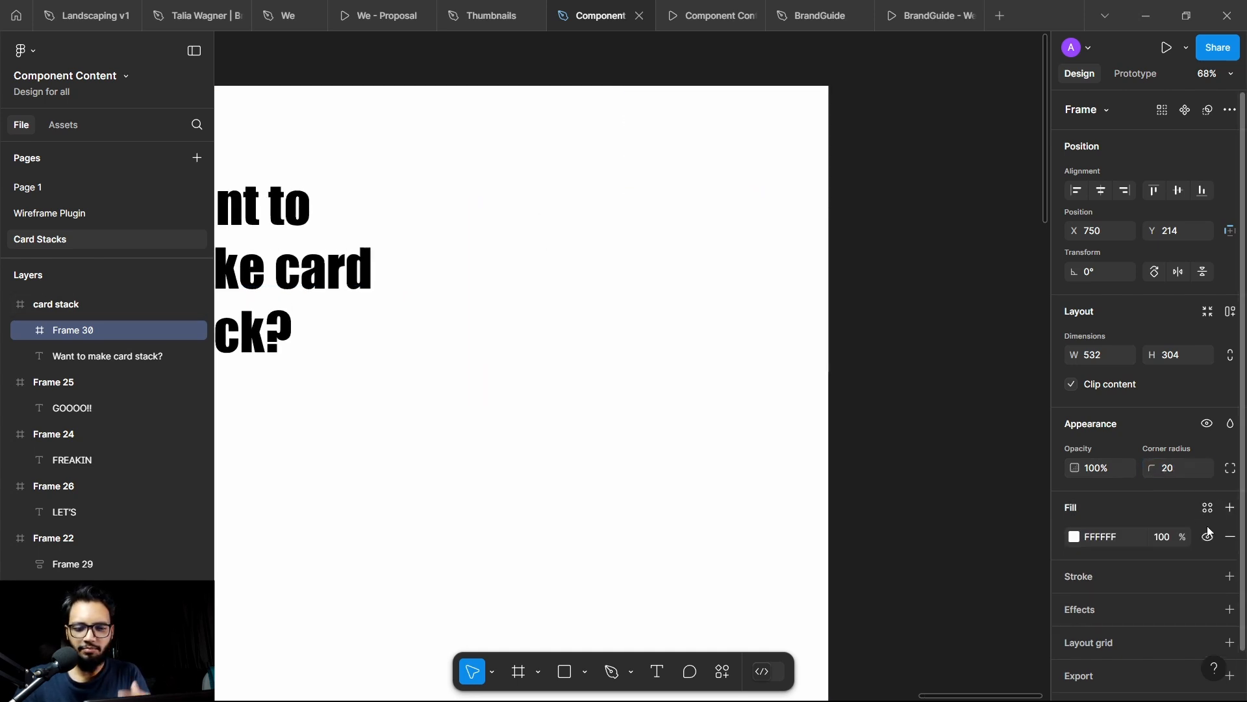
pyautogui.click(1075, 538)
pyautogui.moveTo(903, 513); pyautogui.dragTo(920, 513)
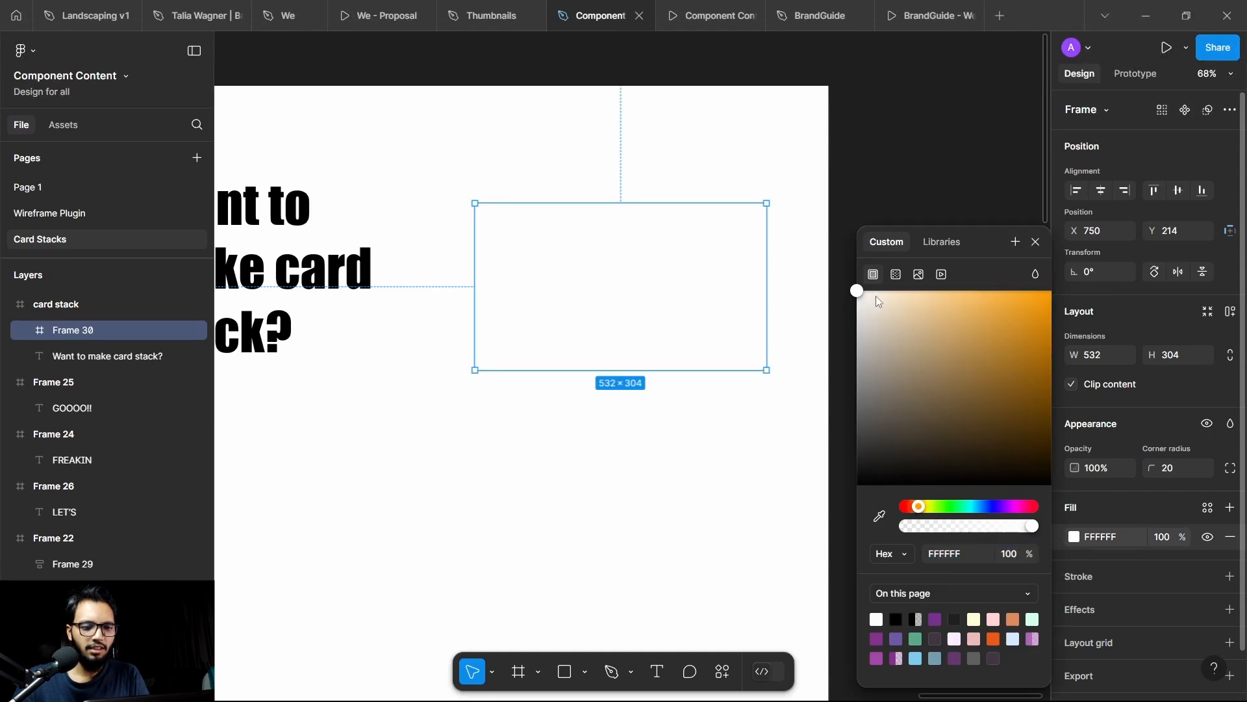
pyautogui.moveTo(877, 296); pyautogui.dragTo(891, 294)
pyautogui.click(922, 149)
pyautogui.scroll(-5, 920, 203)
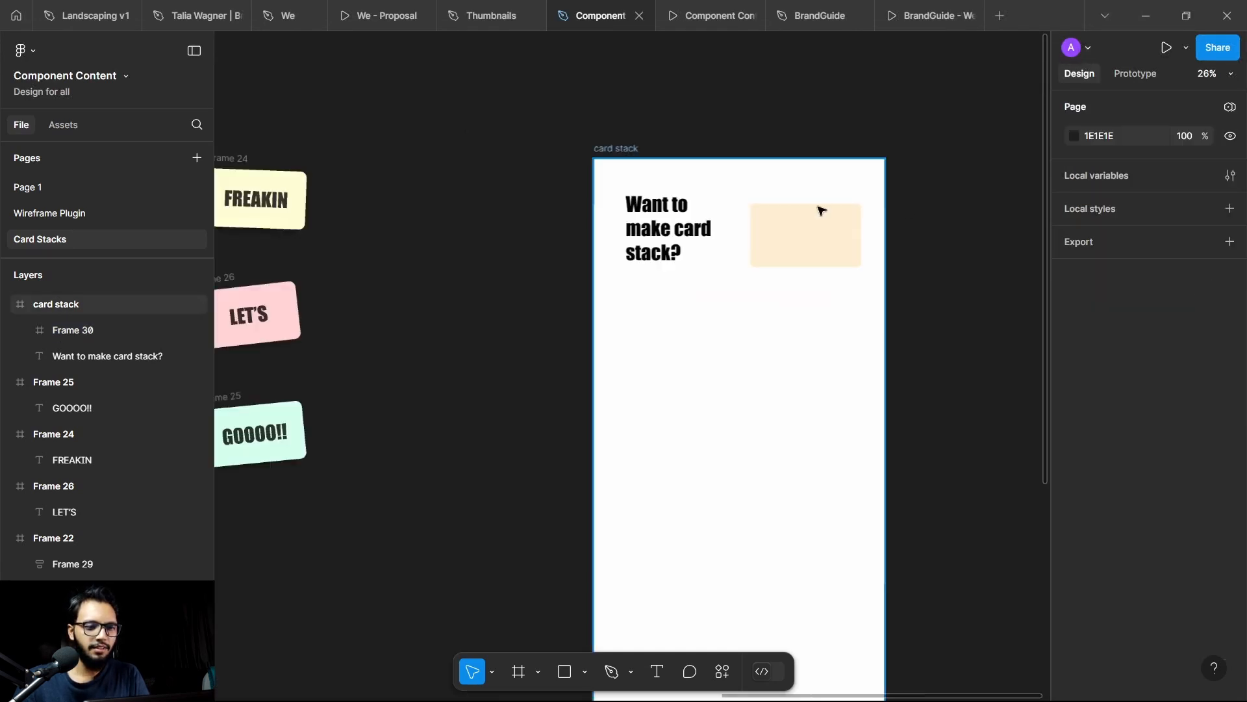
# Step: Rotate the light orange card to 4.67° and move it to about X 746, Y 212 beside the heading
pyautogui.scroll(3, 835, 240)
pyautogui.click(849, 273)
pyautogui.scroll(2, 910, 262)
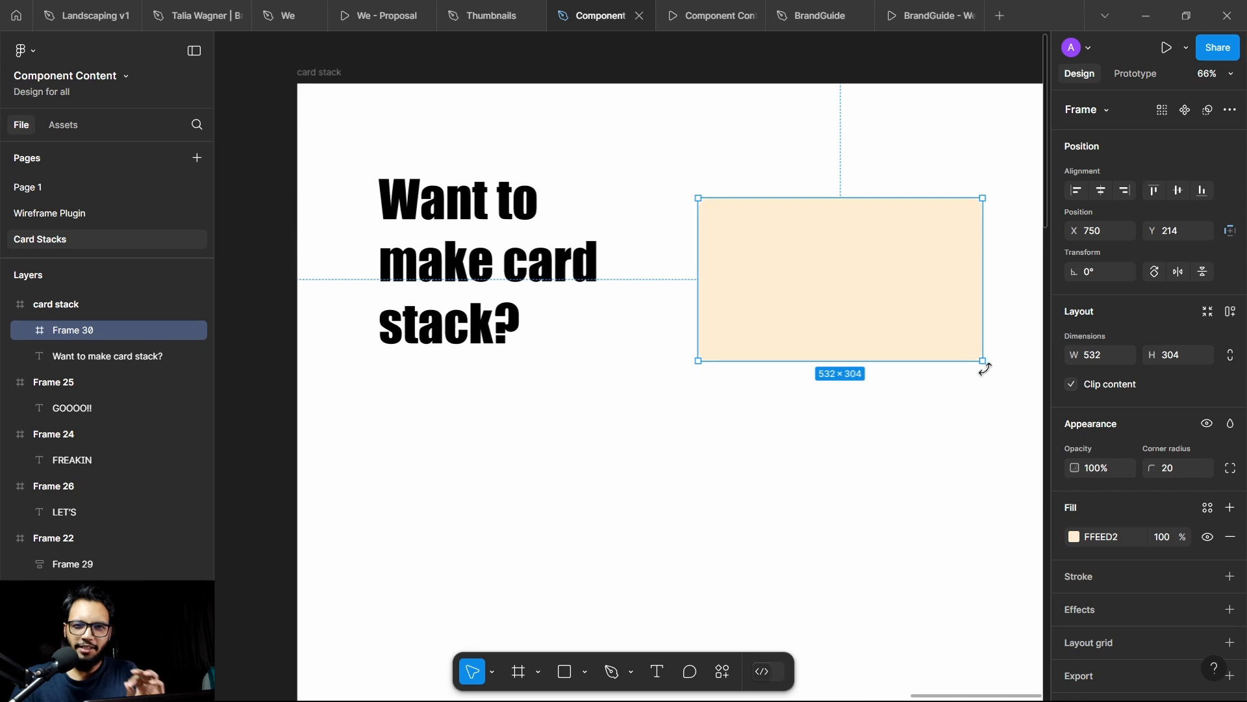
pyautogui.moveTo(984, 369); pyautogui.dragTo(993, 356)
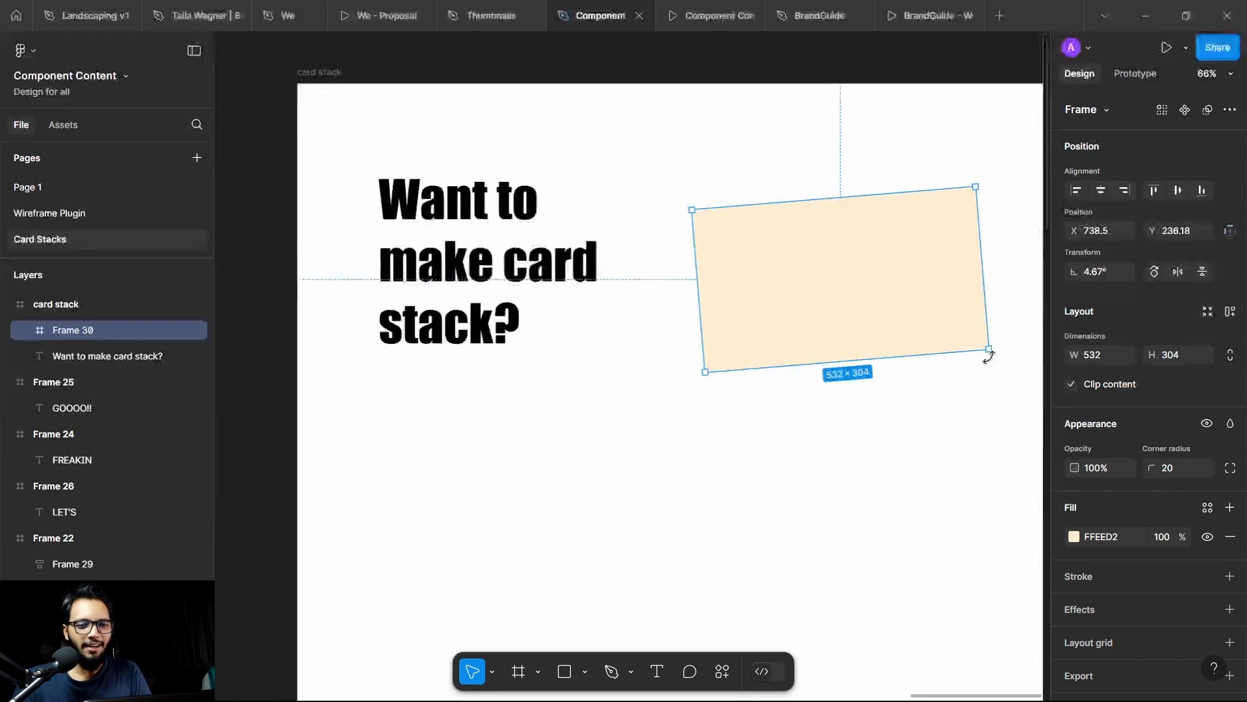
pyautogui.moveTo(866, 279); pyautogui.dragTo(870, 268)
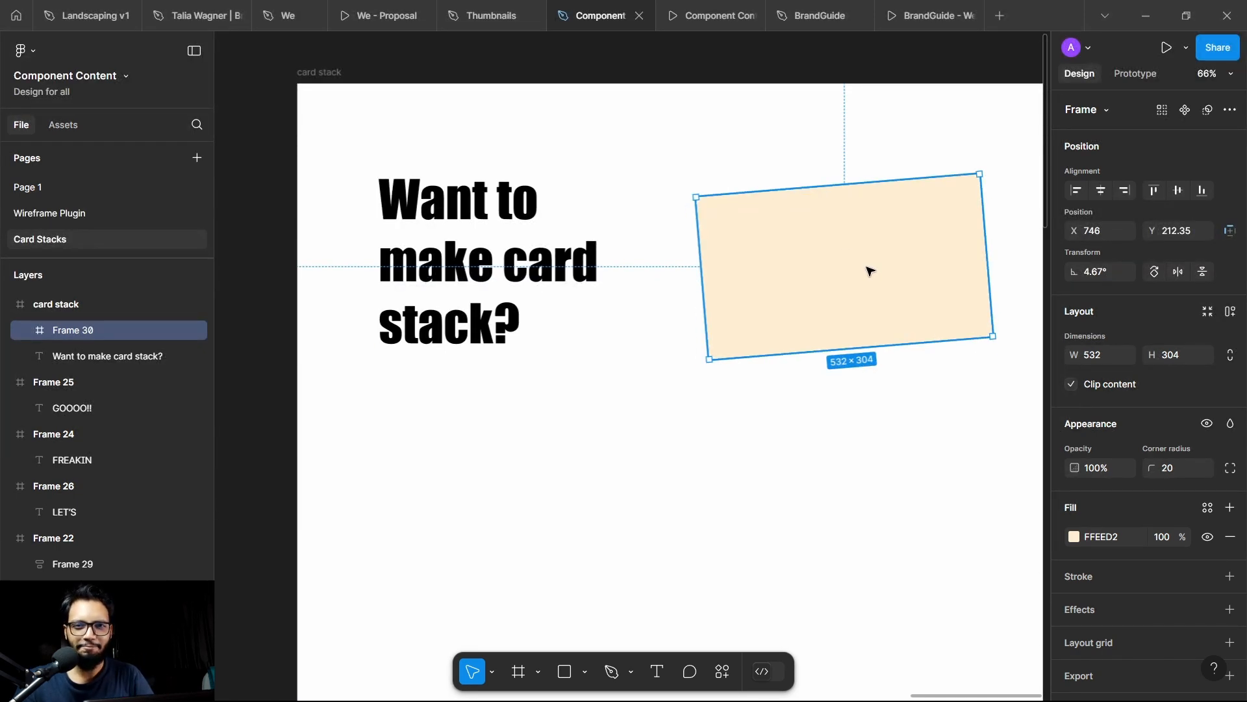
# Step: Add a drop shadow to the card with a blur of about 31.5, adjusting its offset and spread
pyautogui.click(1231, 610)
pyautogui.scroll(-2, 1116, 607)
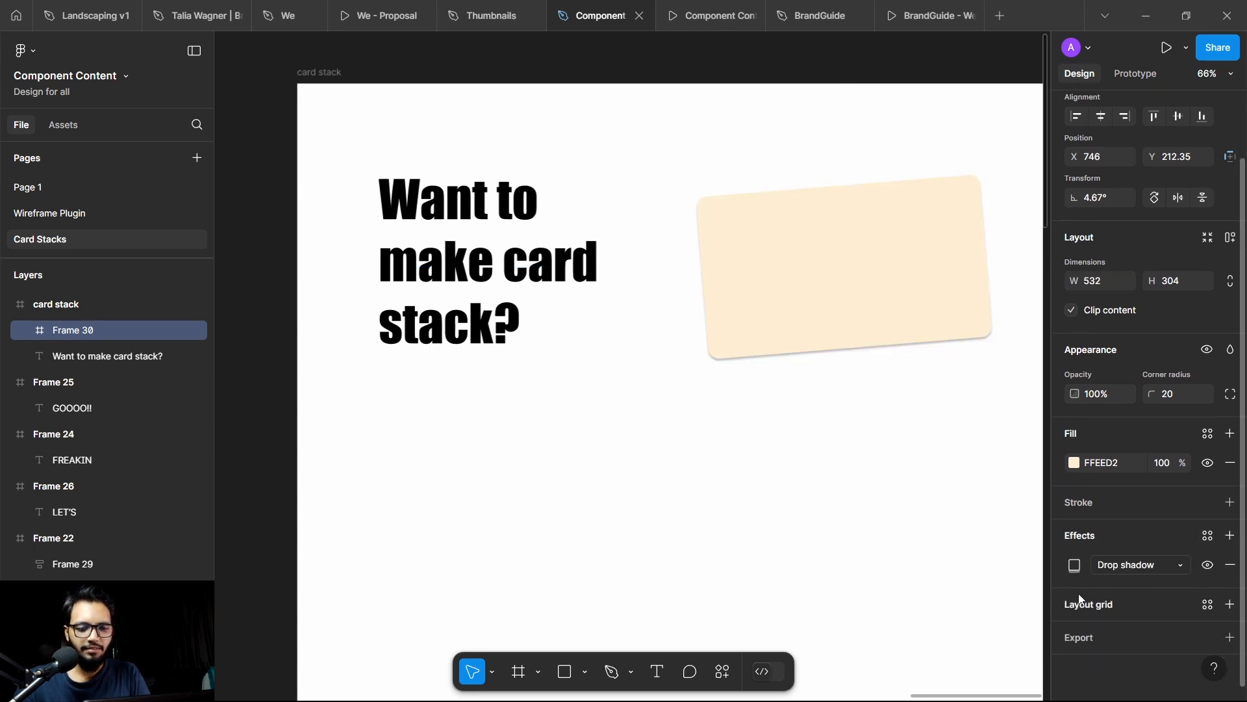
pyautogui.click(1075, 565)
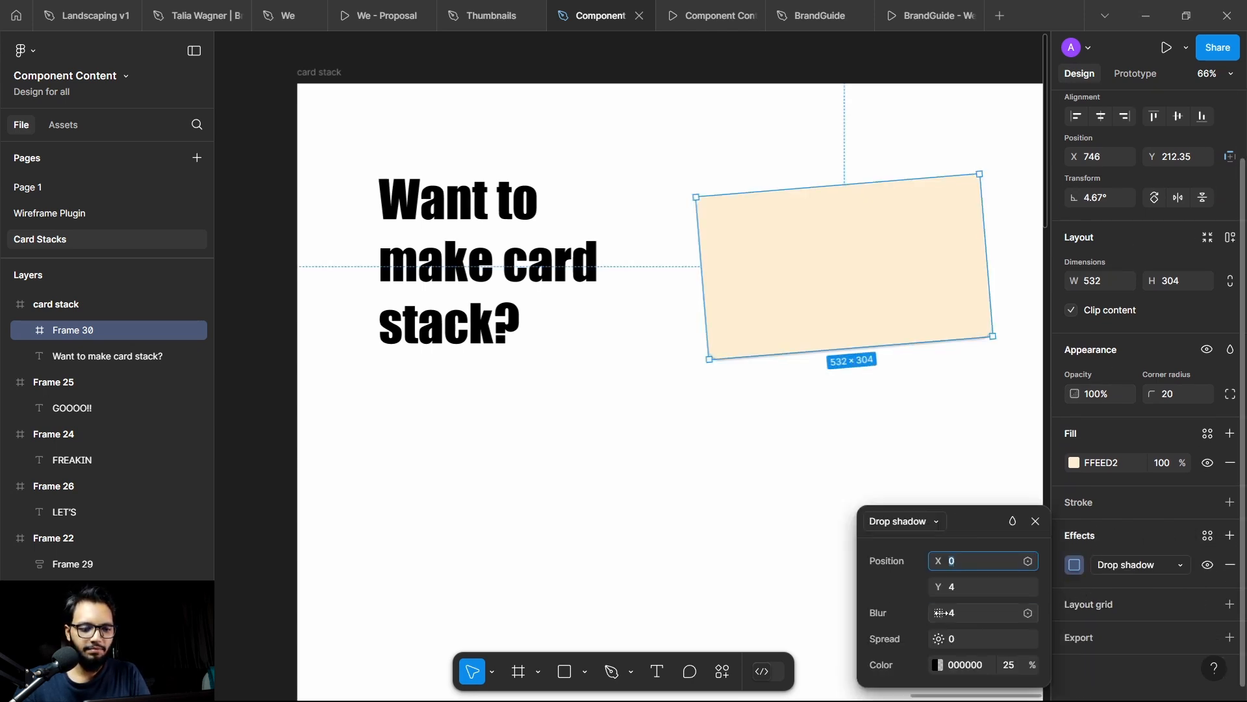
pyautogui.moveTo(939, 613); pyautogui.dragTo(835, 610)
pyautogui.moveTo(939, 639); pyautogui.dragTo(916, 639)
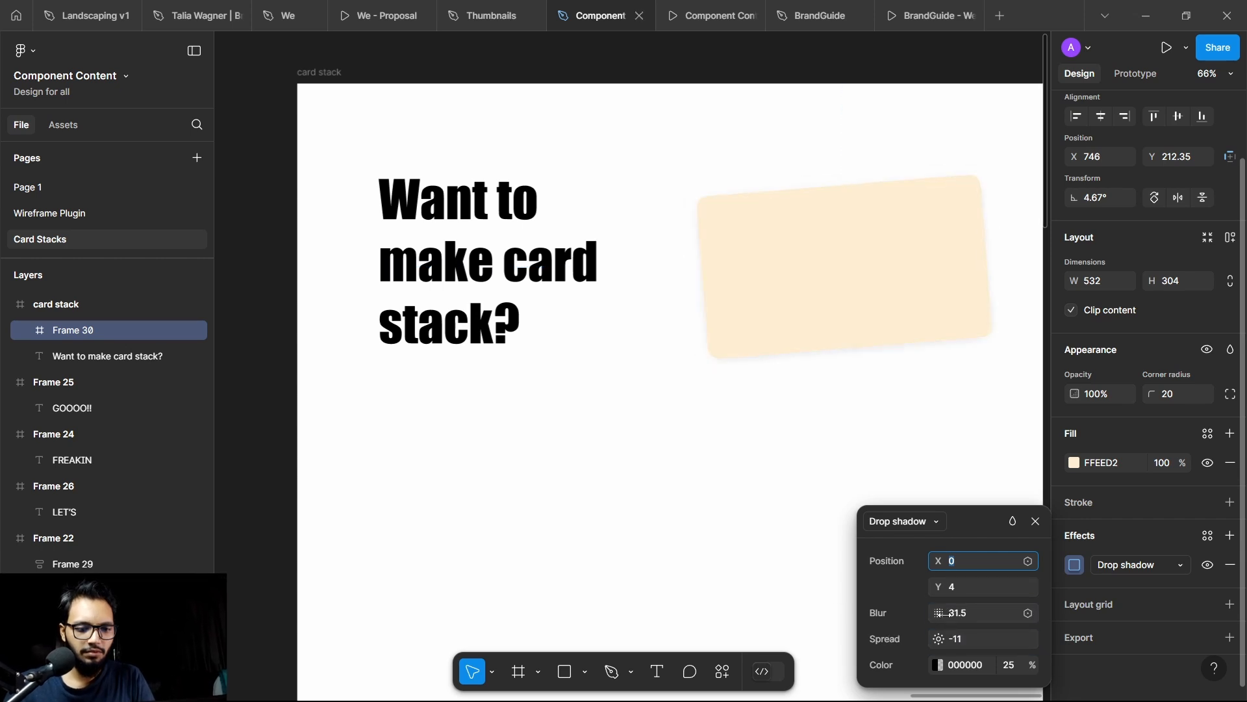
pyautogui.moveTo(939, 561)
pyautogui.mouseDown()
pyautogui.moveTo(892, 576)
pyautogui.moveTo(966, 585)
pyautogui.moveTo(947, 582)
pyautogui.mouseUp()
pyautogui.moveTo(938, 639); pyautogui.dragTo(955, 613)
pyautogui.click(689, 521)
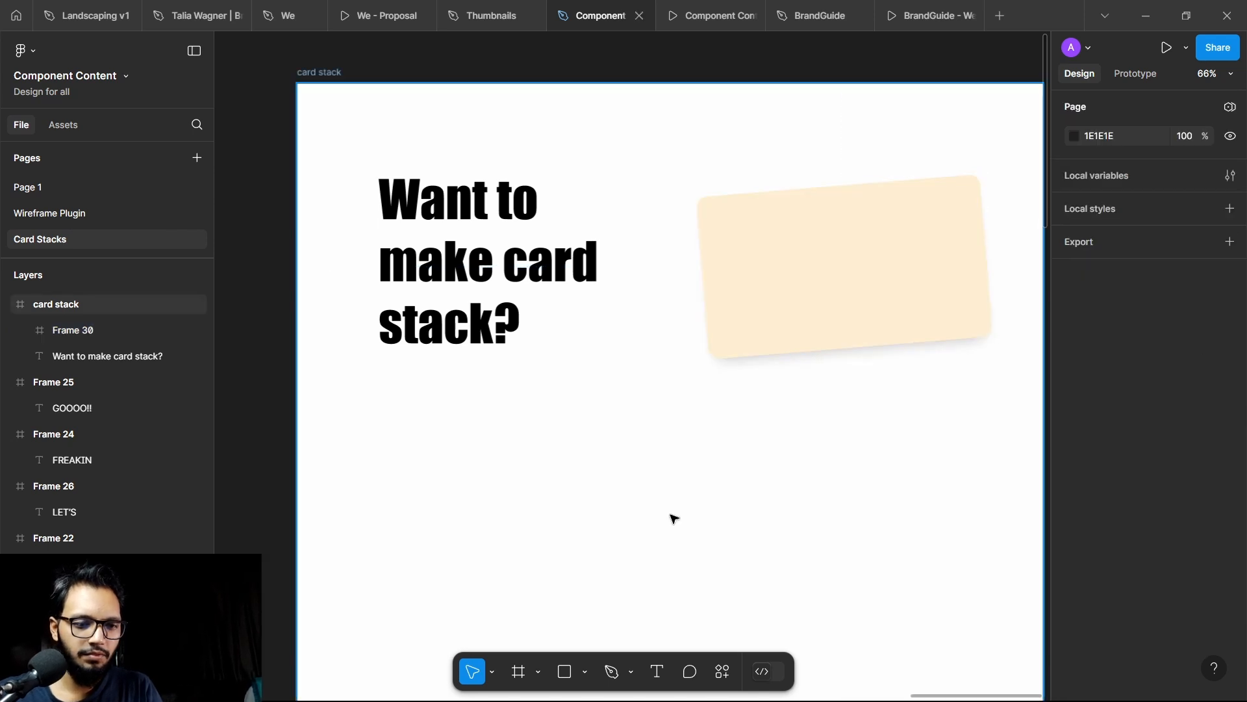
# Step: Wrap the "Want to make card stack?" heading and the card together in a new frame
pyautogui.scroll(-5, 656, 507)
pyautogui.scroll(4, 676, 448)
pyautogui.click(354, 366)
pyautogui.keyDown('shift'); pyautogui.click(776, 383); pyautogui.keyUp('shift')
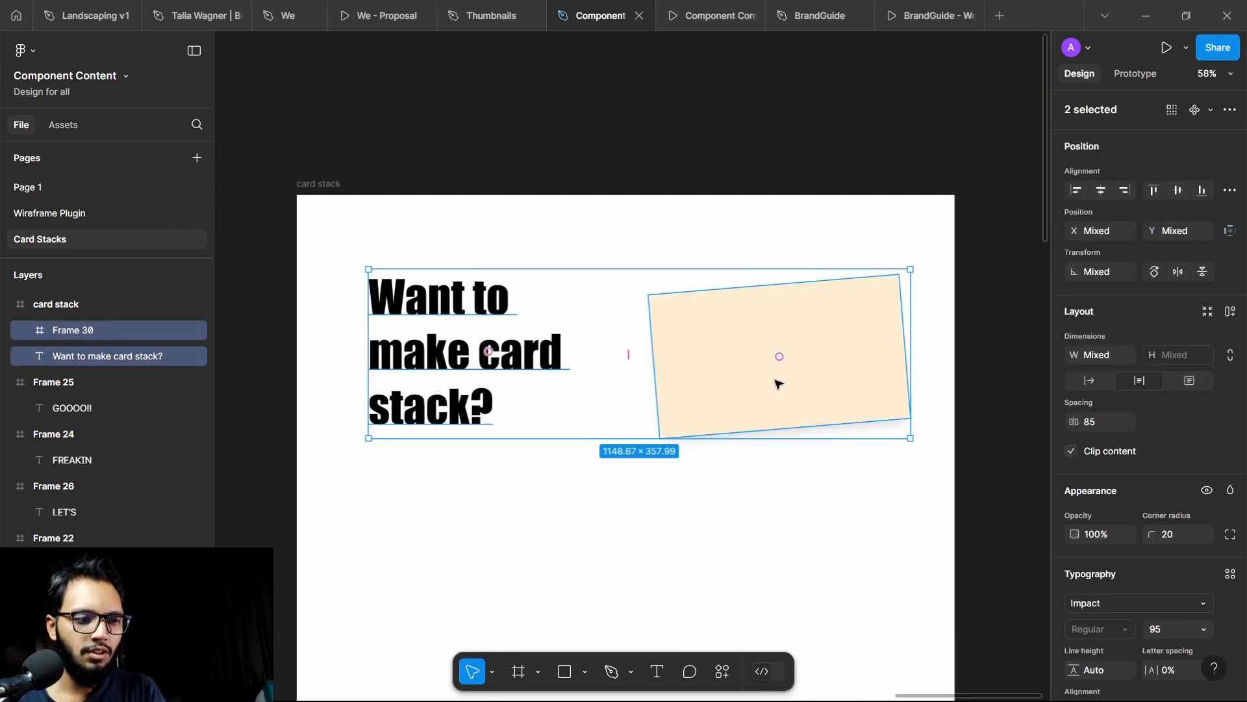
pyautogui.click(643, 206)
pyautogui.scroll(4, 643, 204)
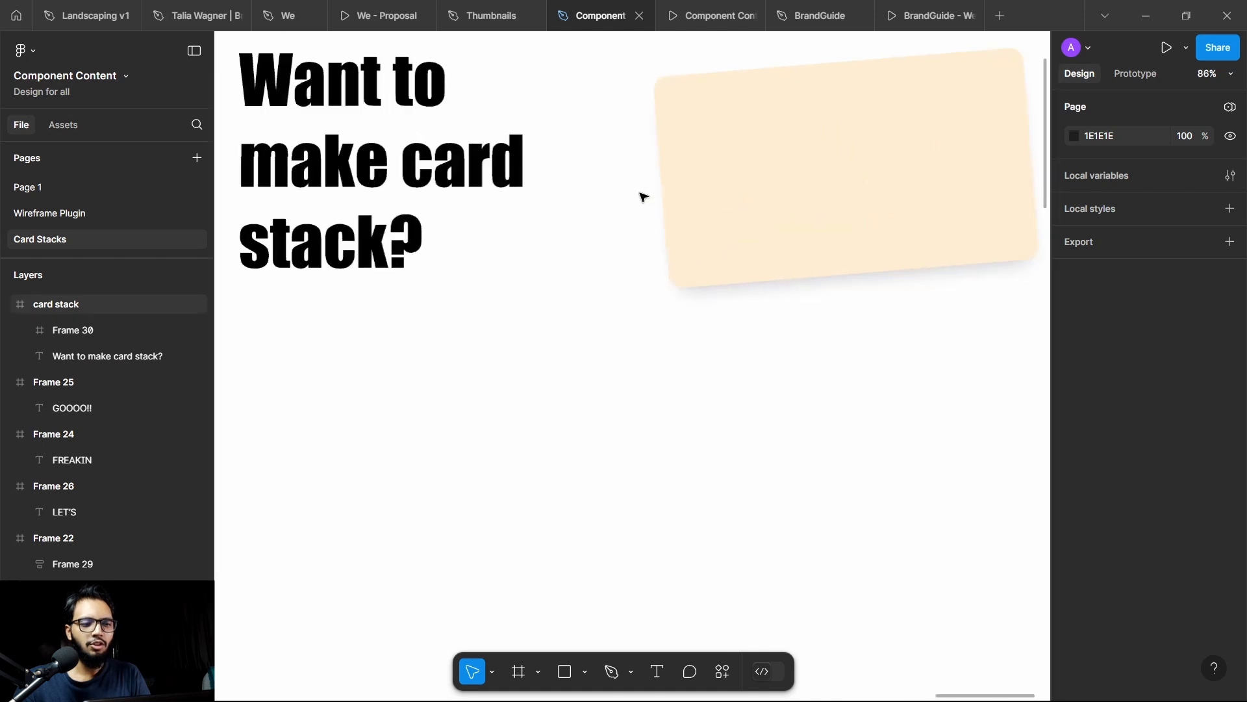
pyautogui.scroll(-4, 627, 203)
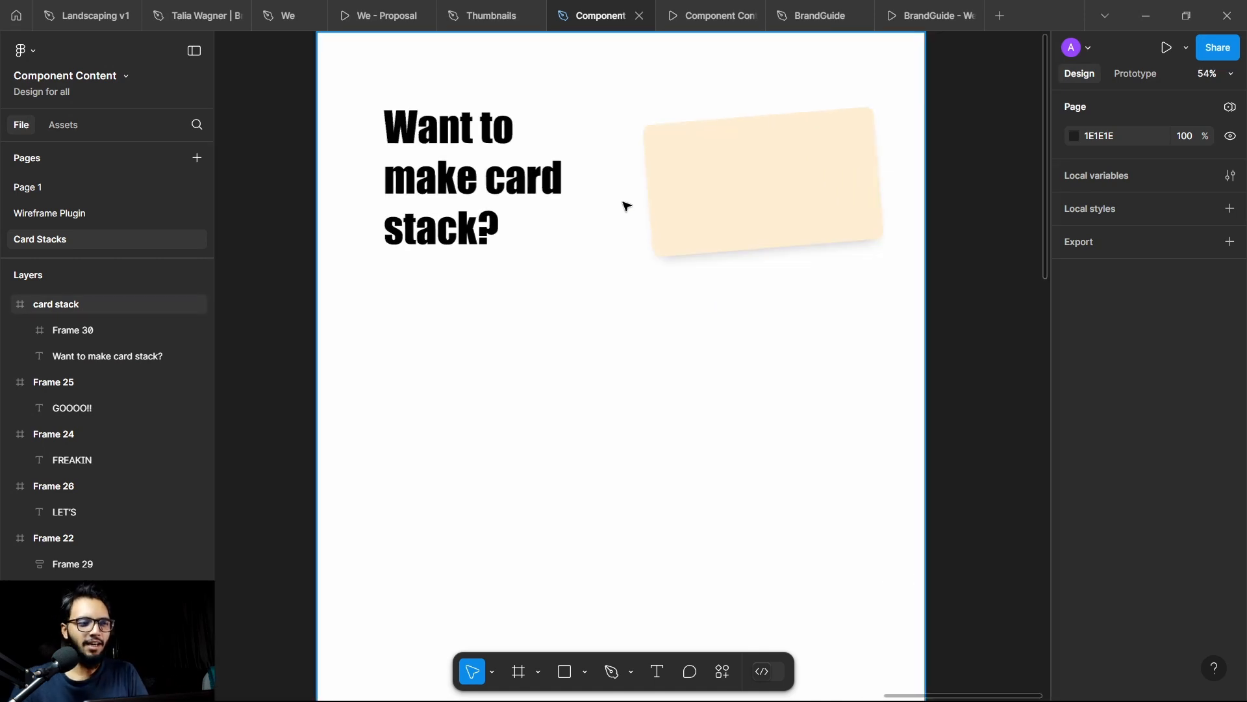
pyautogui.click(826, 143)
pyautogui.scroll(-2, 565, 172)
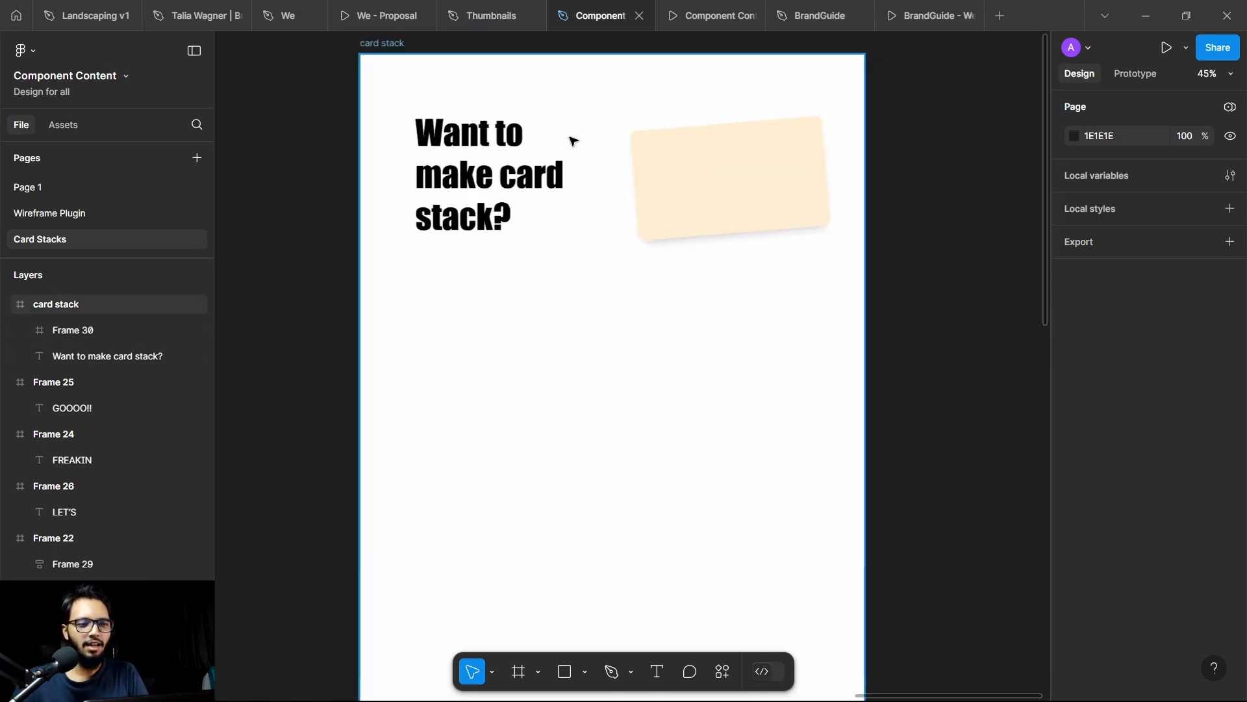
pyautogui.click(635, 159)
pyautogui.keyDown('shift'); pyautogui.click(493, 159); pyautogui.keyUp('shift')
pyautogui.rightClick(494, 159)
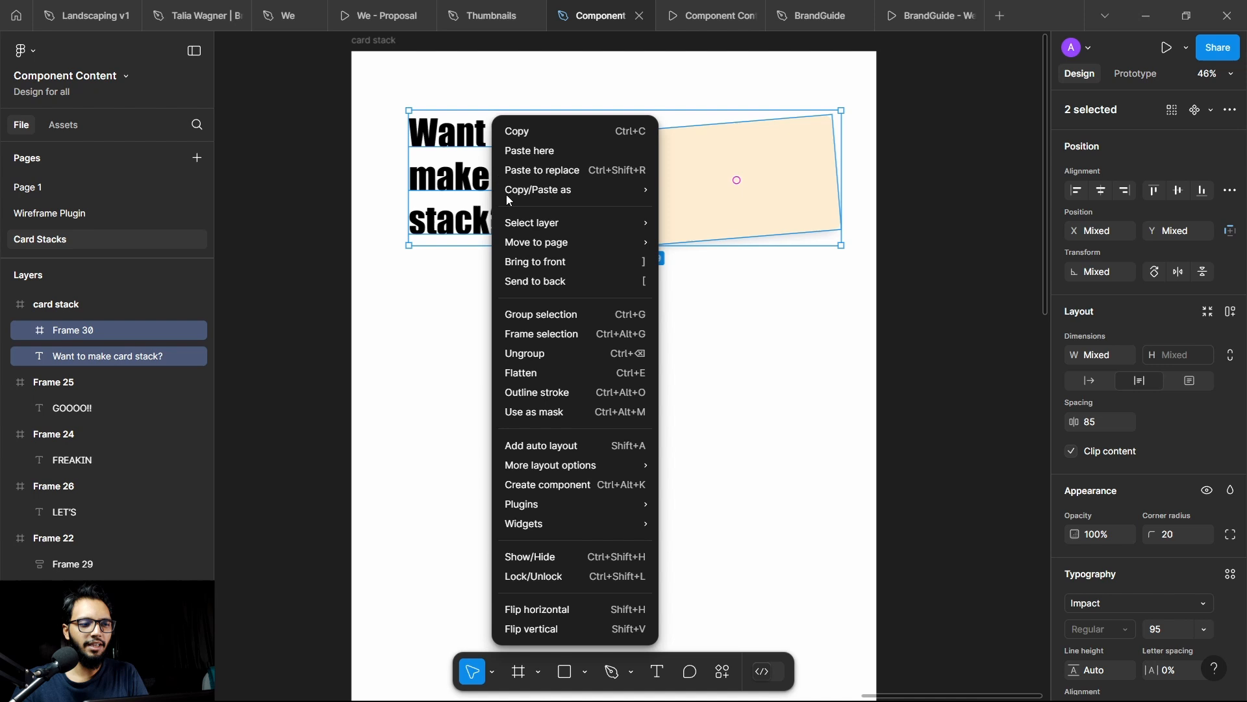
pyautogui.click(568, 333)
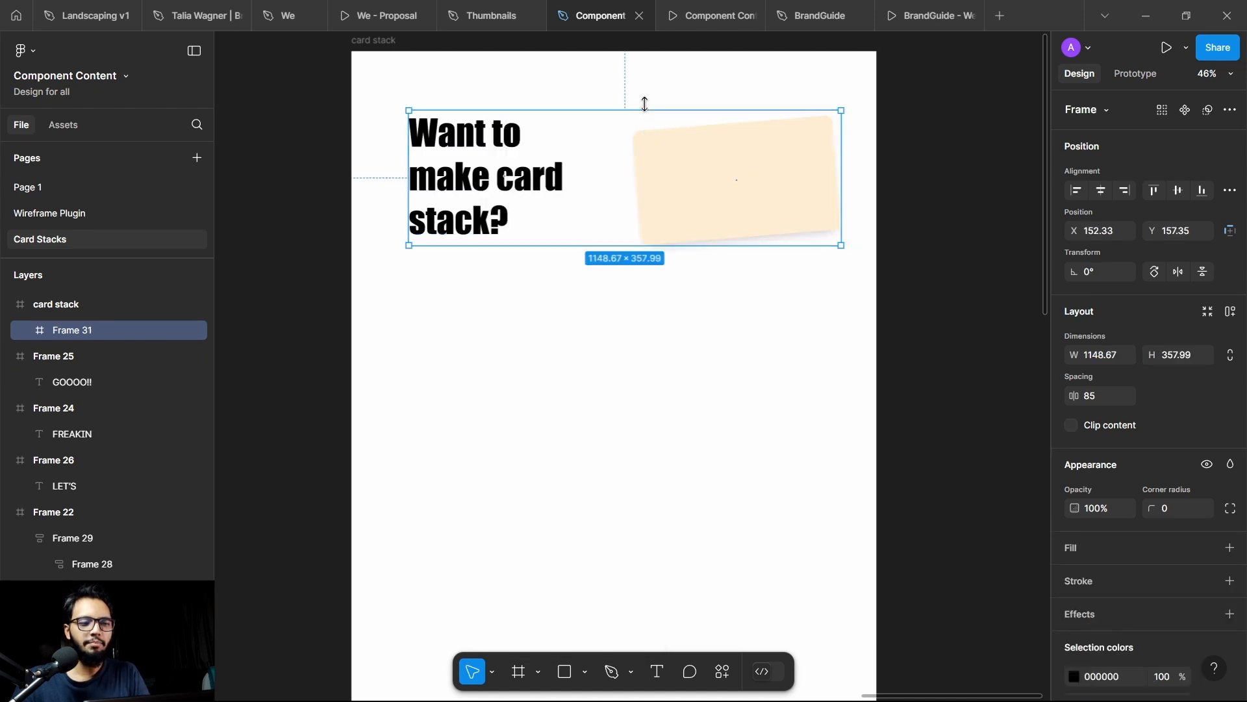
# Step: Stretch the wrapping frame evenly up and down around its contents to 1149 × 673, reaching the artboard's top edge
pyautogui.moveTo(645, 106); pyautogui.dragTo(655, 63)
pyautogui.hotkey('ctrl', 'z')
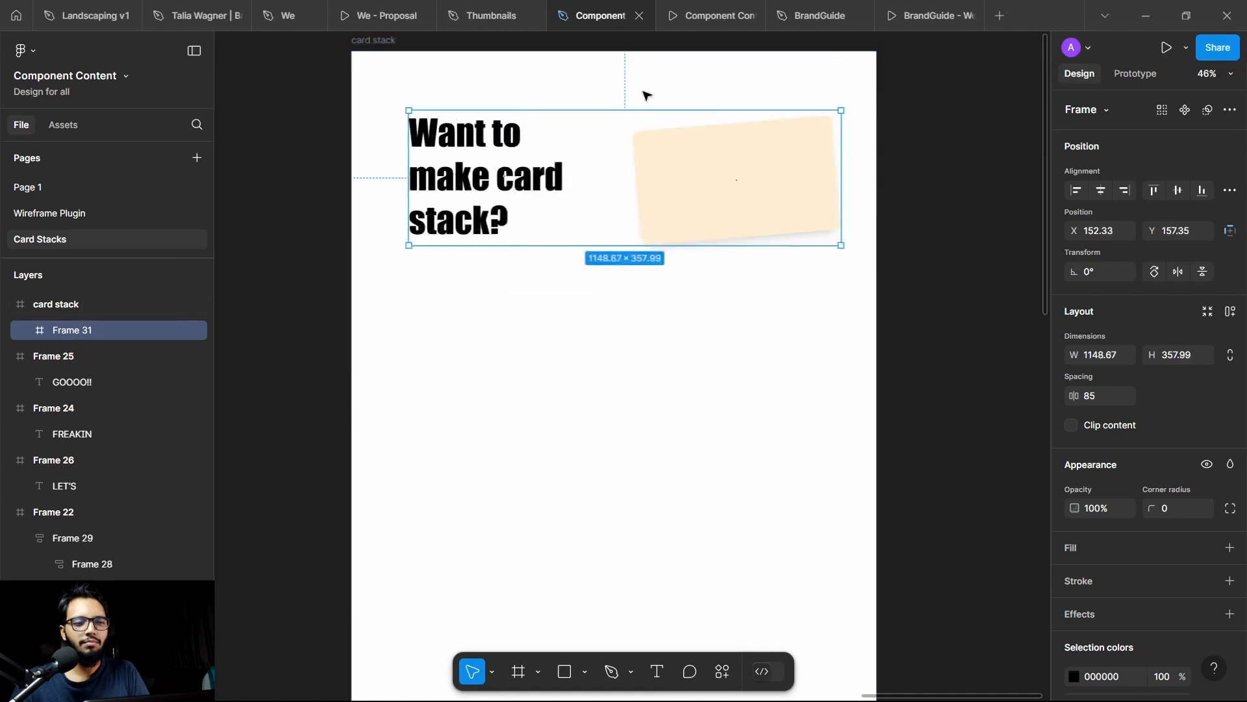
pyautogui.moveTo(632, 110); pyautogui.dragTo(635, 52)
pyautogui.click(954, 132)
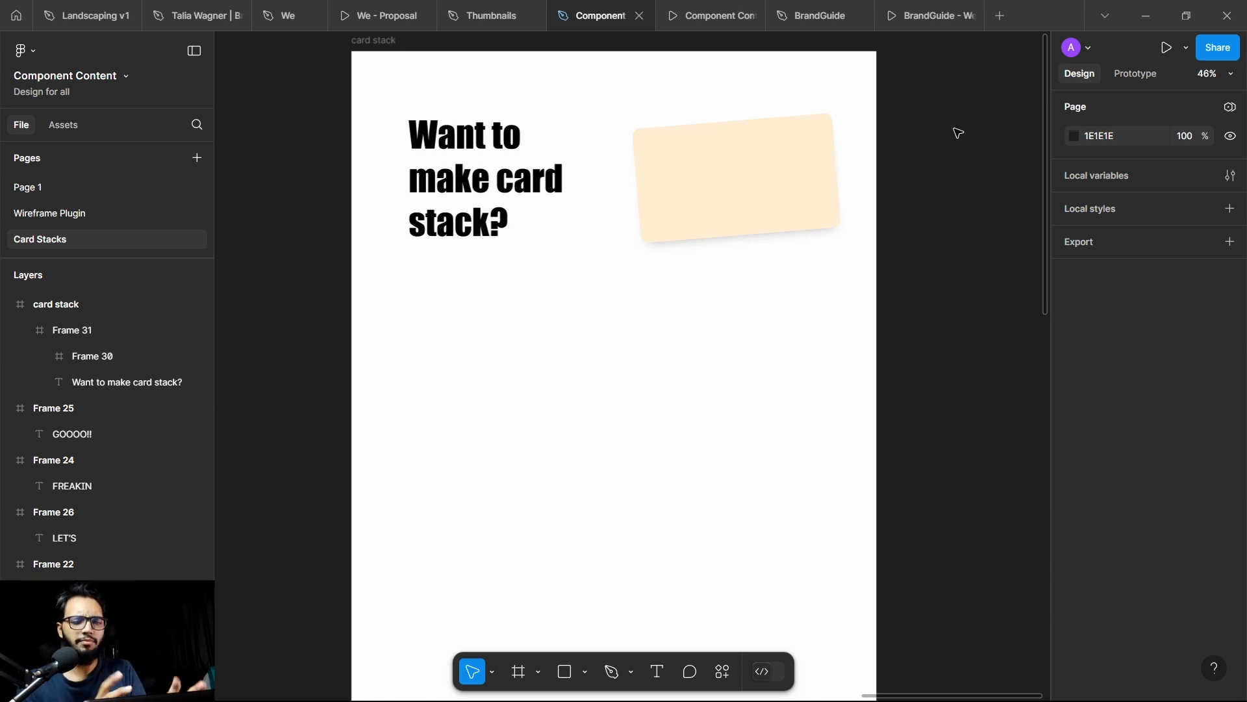
# Step: Duplicate the heading-and-card frame twice, placing the copies below one another with a 40 px gap
pyautogui.scroll(-3, 645, 125)
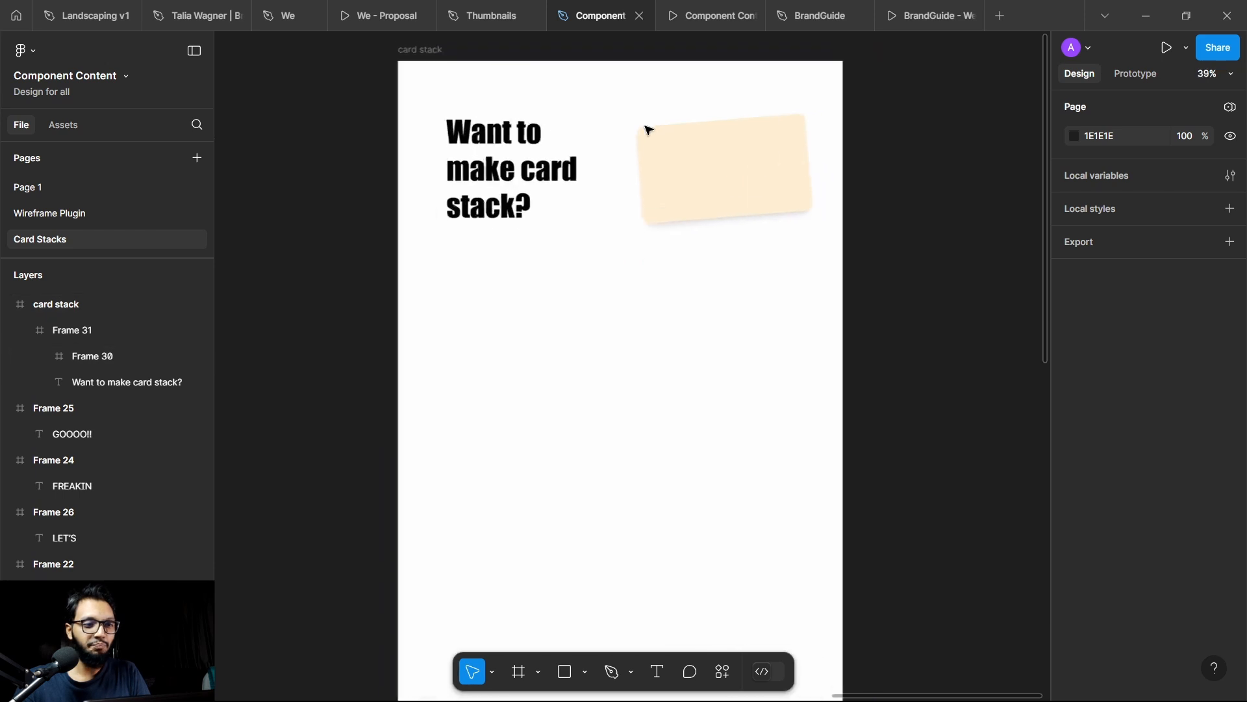
pyautogui.click(649, 172)
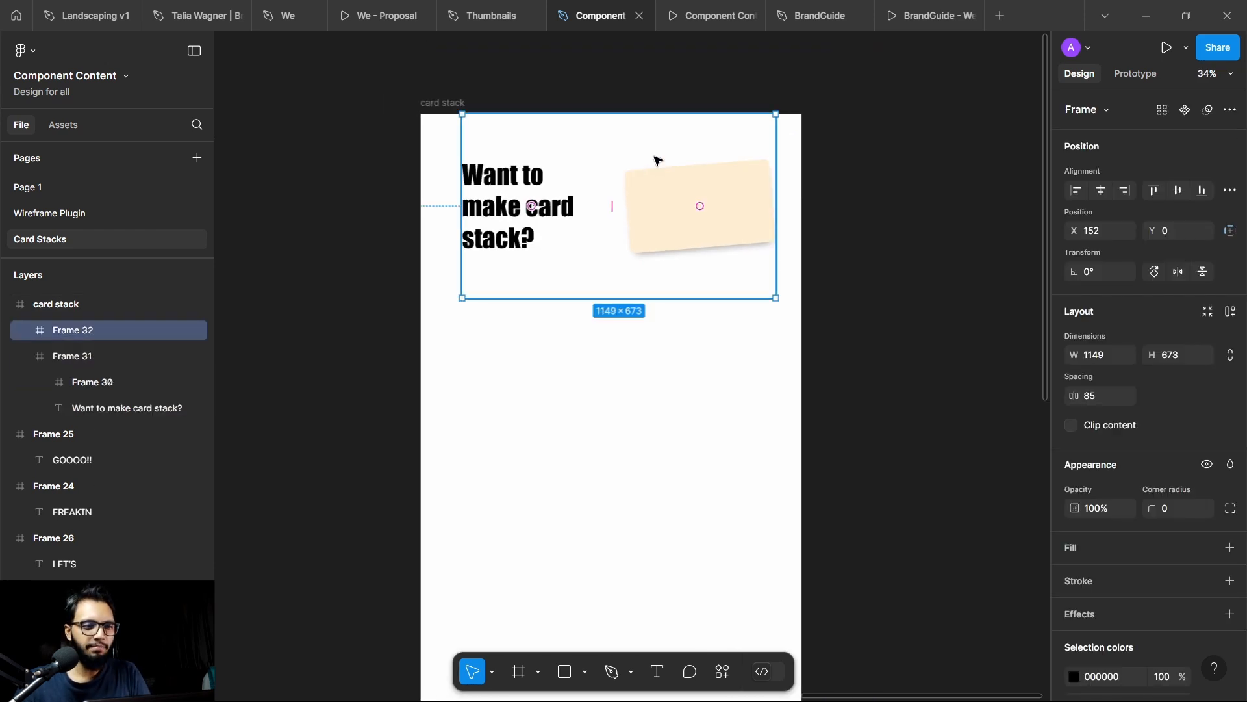
pyautogui.moveTo(657, 159); pyautogui.dragTo(620, 376)
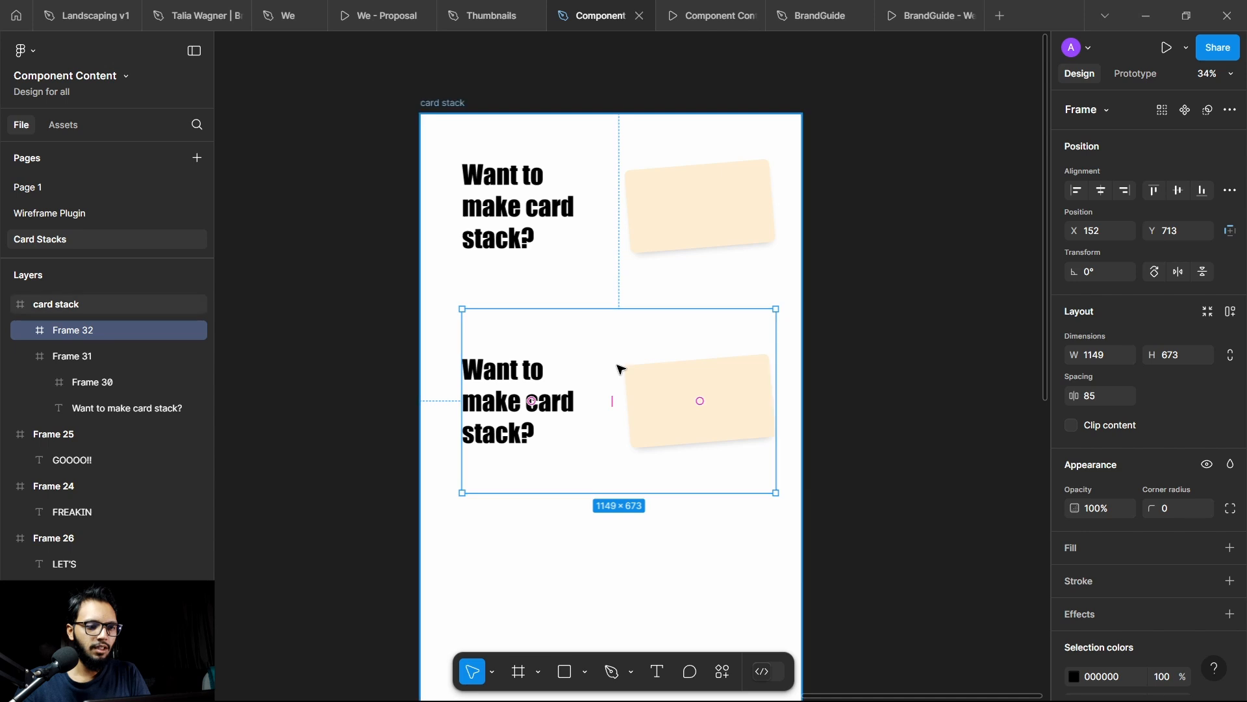
pyautogui.hotkey('ctrl', 'd')
# Step: Combine the three stacked frames in a vertical auto layout with a gap of 40
pyautogui.keyDown('shift'); pyautogui.click(652, 375); pyautogui.keyUp('shift')
pyautogui.keyDown('shift'); pyautogui.click(675, 186); pyautogui.keyUp('shift')
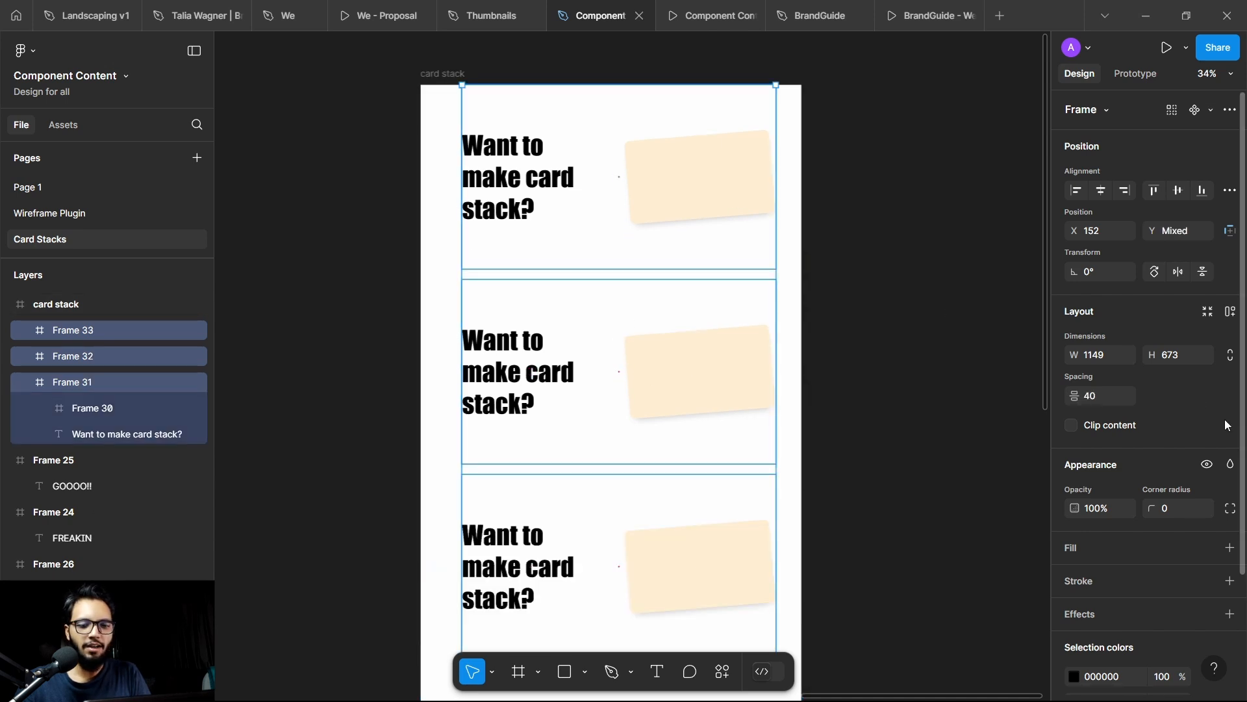
pyautogui.rightClick(655, 391)
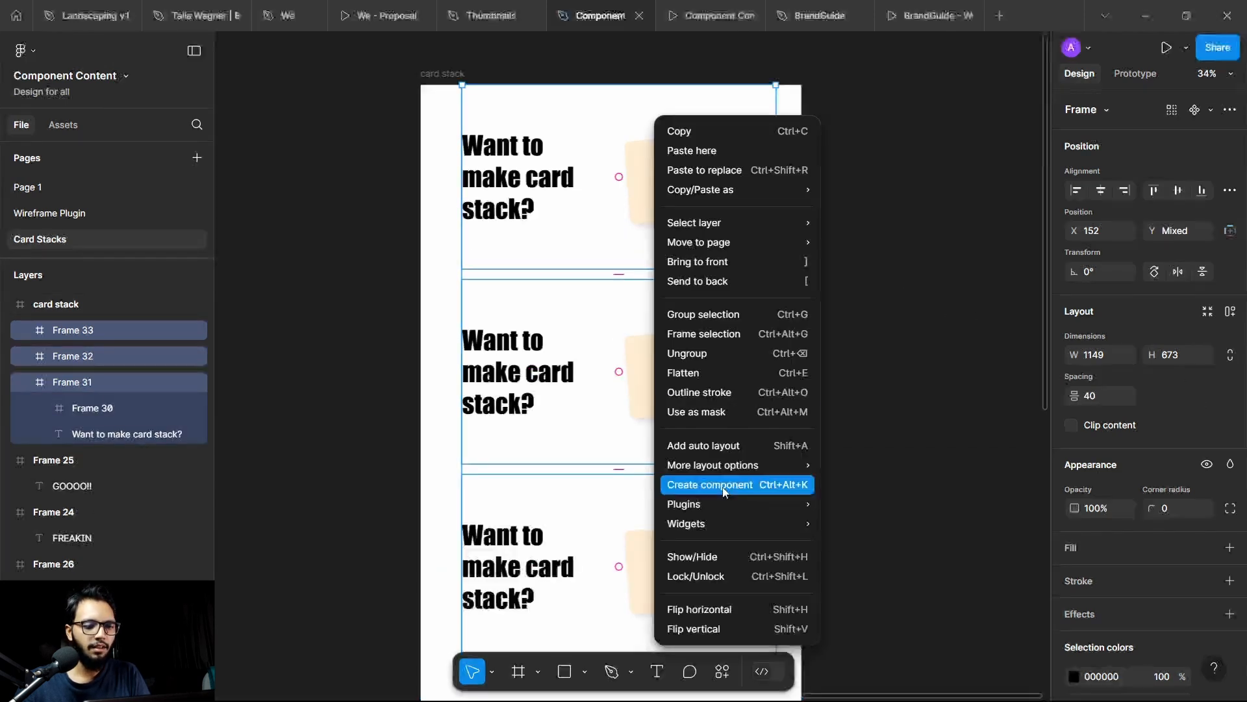
pyautogui.click(717, 445)
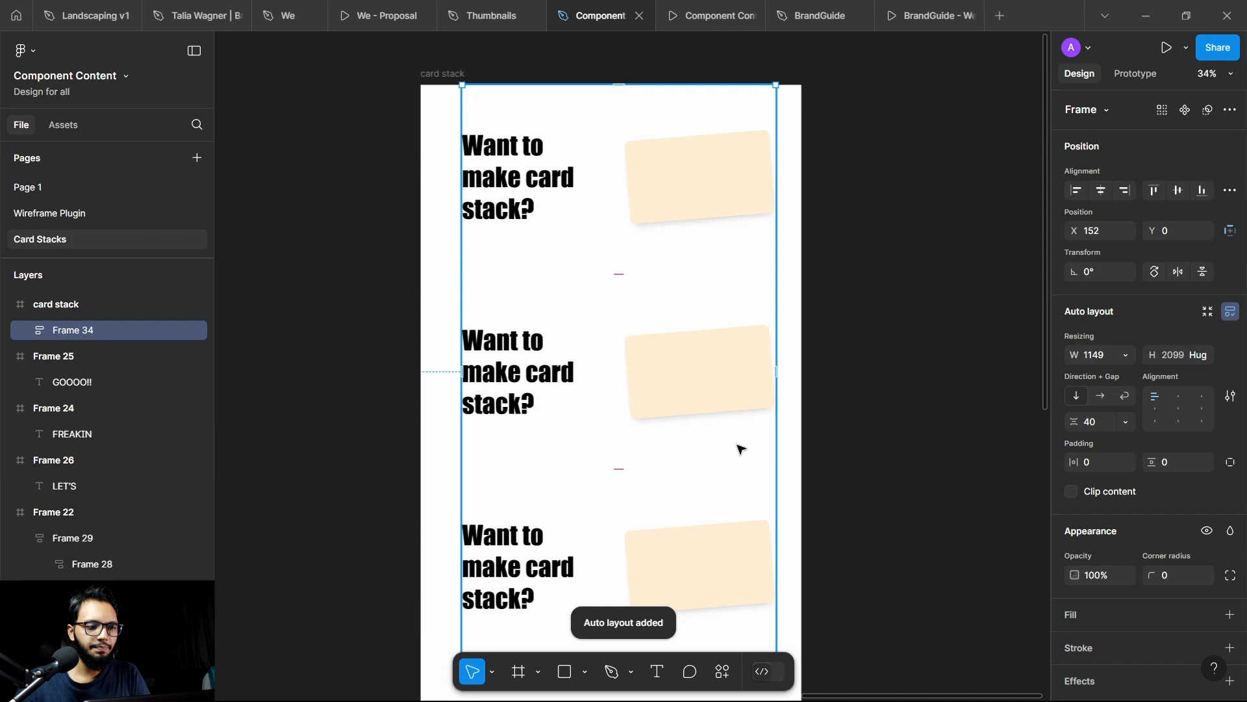
pyautogui.click(860, 270)
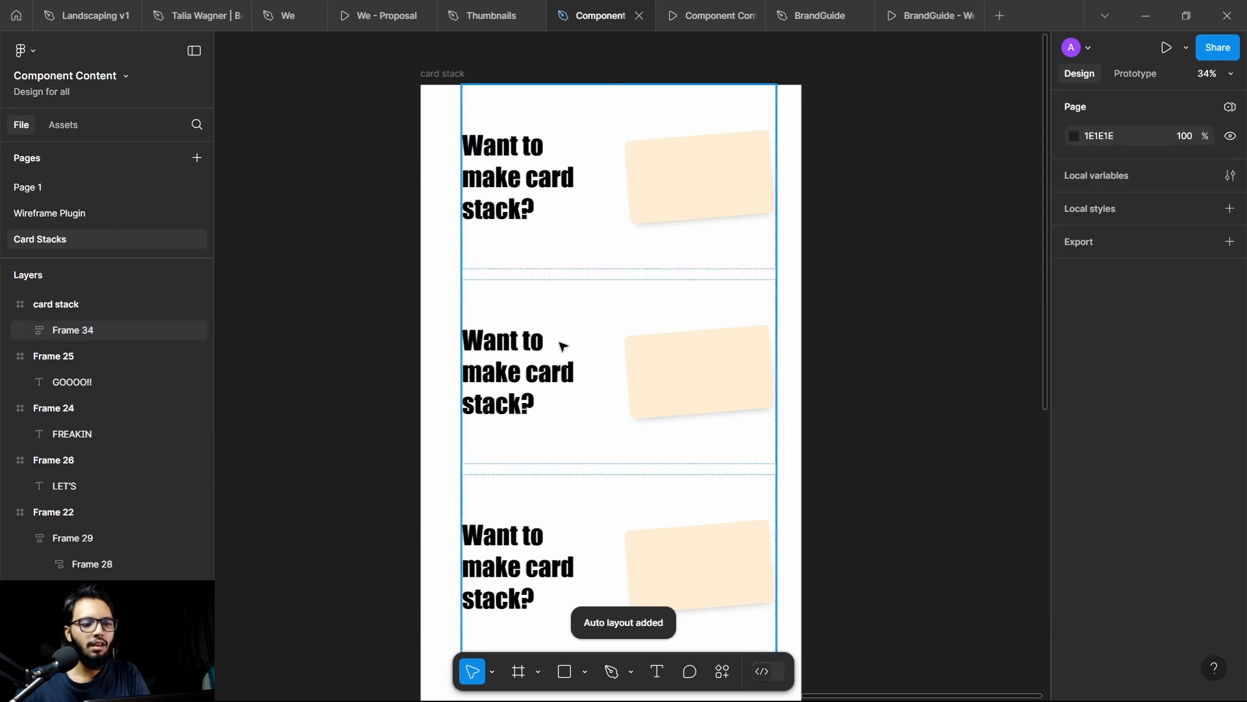
# Step: Delete the heading text from the second and third frames
pyautogui.keyDown('ctrl'); pyautogui.click(538, 368); pyautogui.keyUp('ctrl')
pyautogui.keyDown('ctrl'); pyautogui.keyDown('shift'); pyautogui.click(531, 538); pyautogui.keyUp('shift'); pyautogui.keyUp('ctrl')
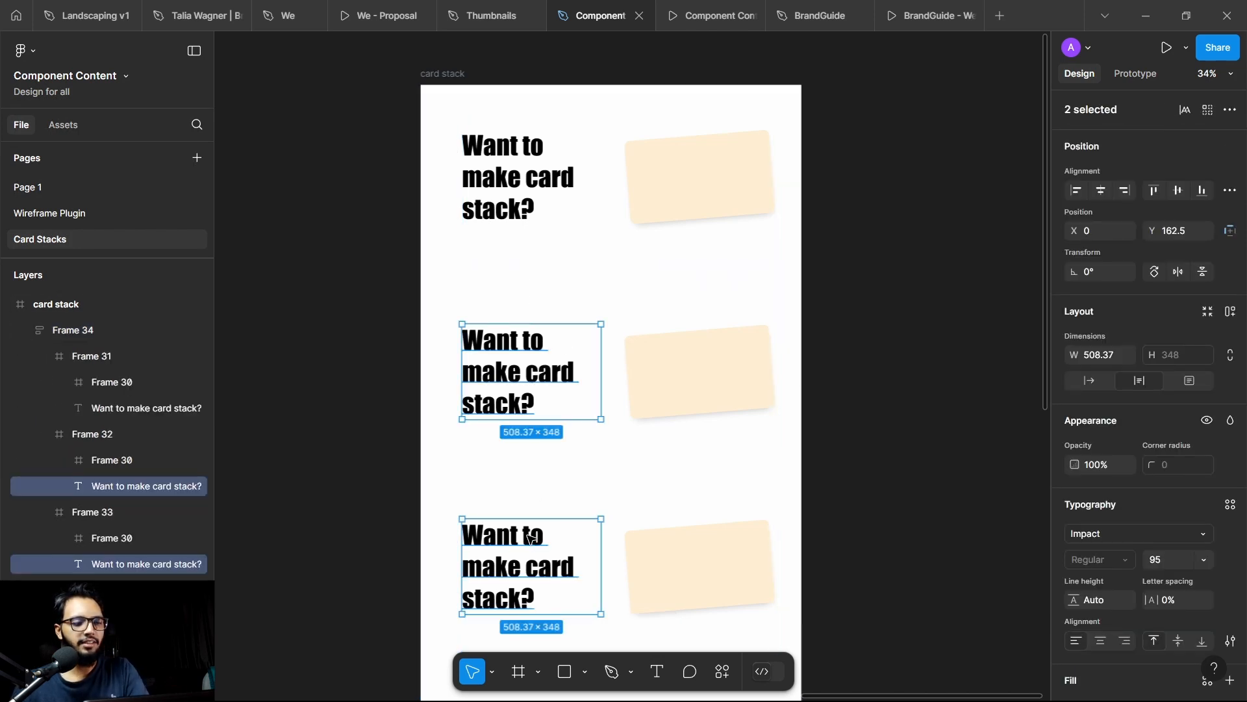
pyautogui.press('Delete')
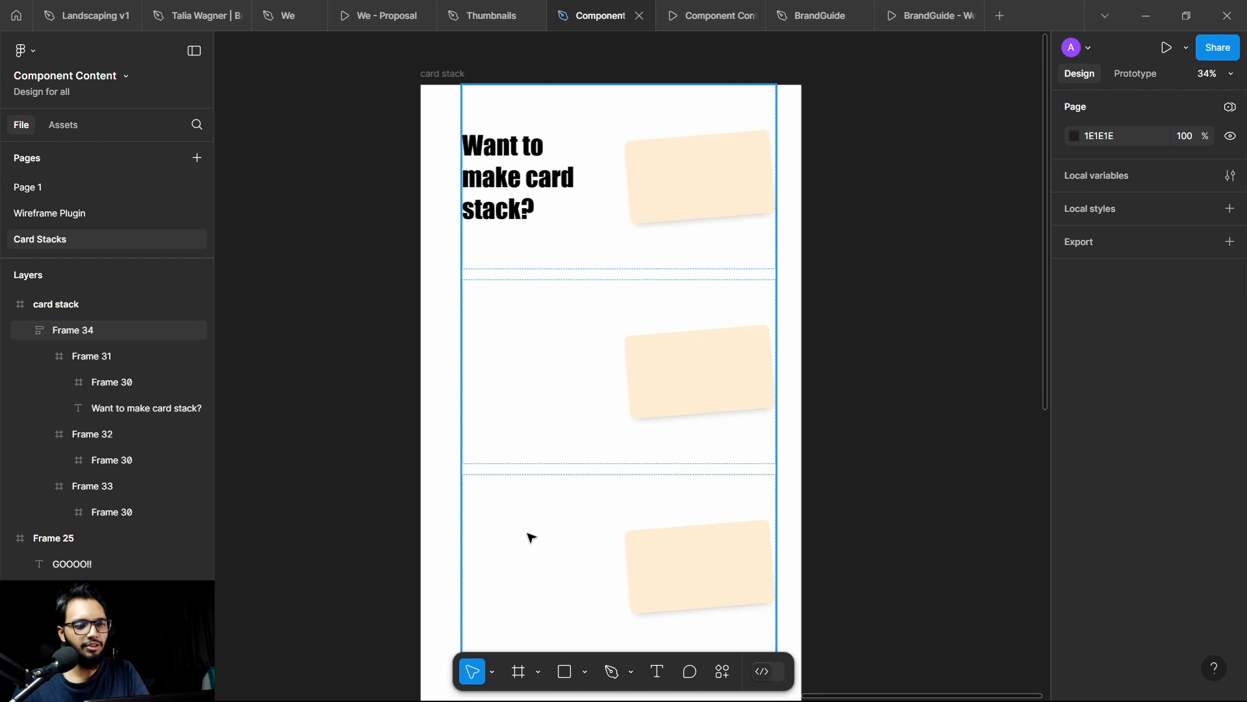
# Step: Tilt the second card the opposite way to -5.17° and change its fill to mint green D2FFF0
pyautogui.keyDown('ctrl'); pyautogui.click(702, 393); pyautogui.keyUp('ctrl')
pyautogui.moveTo(788, 416); pyautogui.dragTo(780, 431)
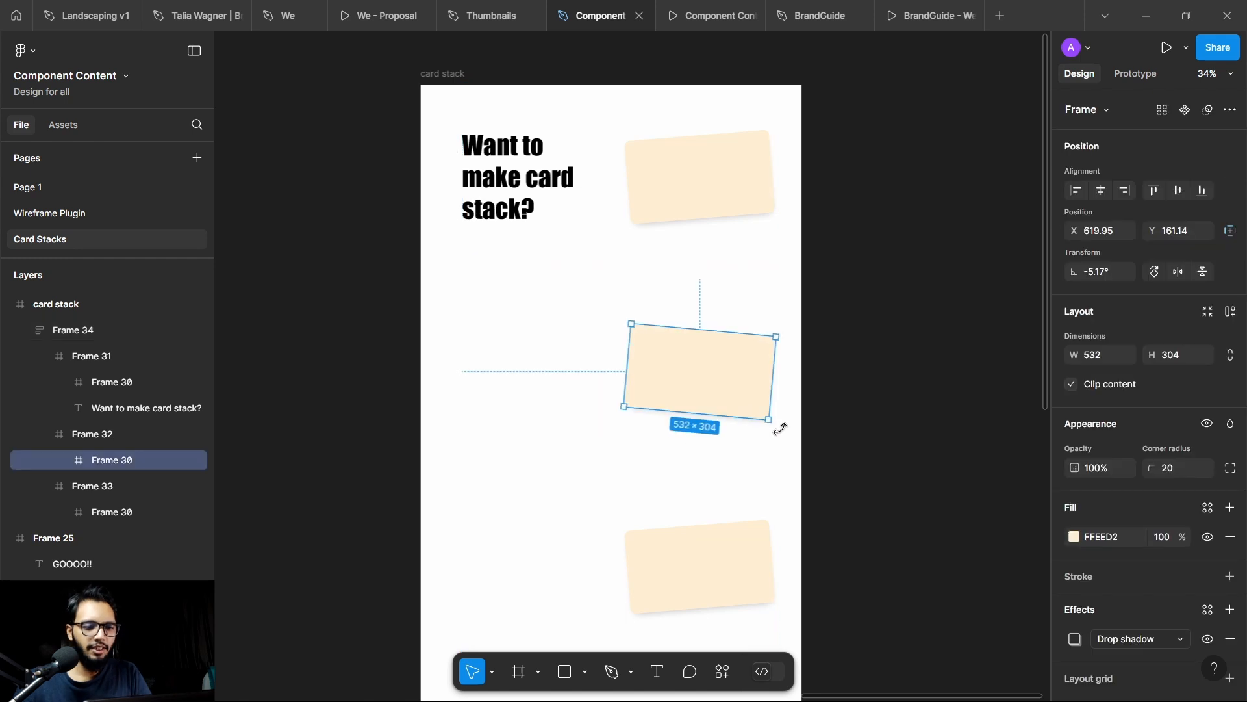
pyautogui.click(1075, 537)
pyautogui.click(962, 507)
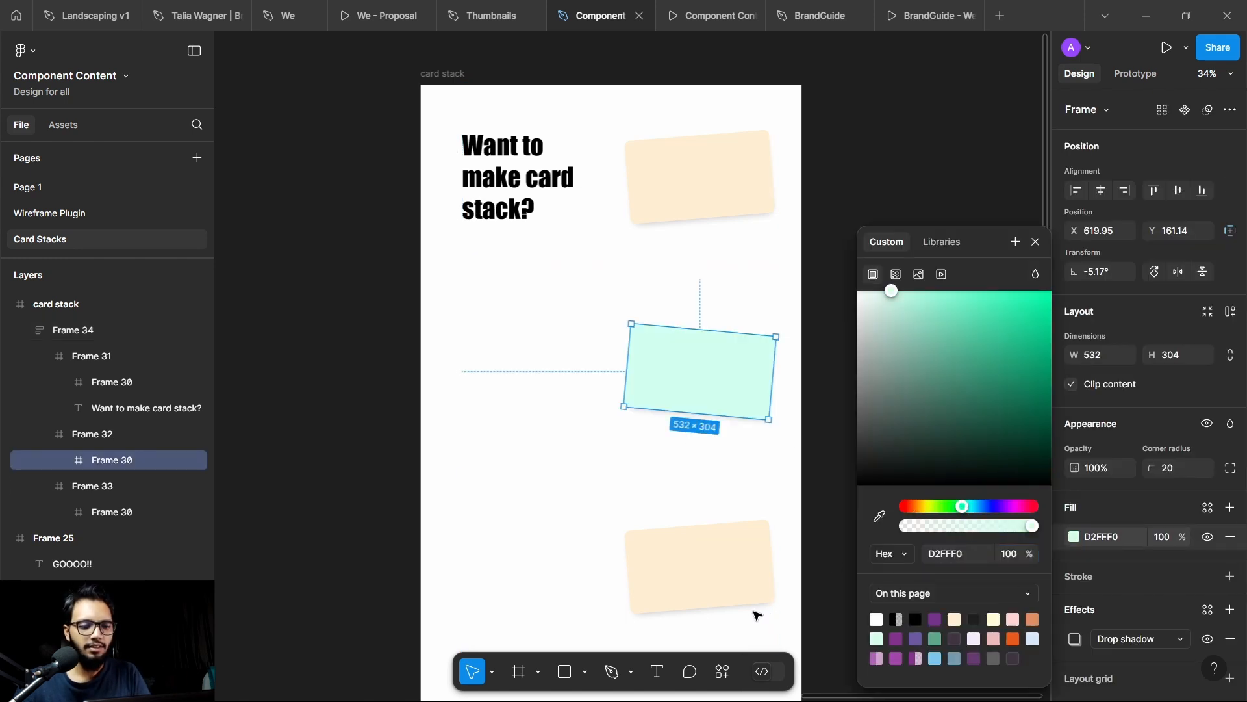
# Step: Change the third card's fill to a light pink
pyautogui.keyDown('ctrl'); pyautogui.click(747, 588); pyautogui.keyUp('ctrl')
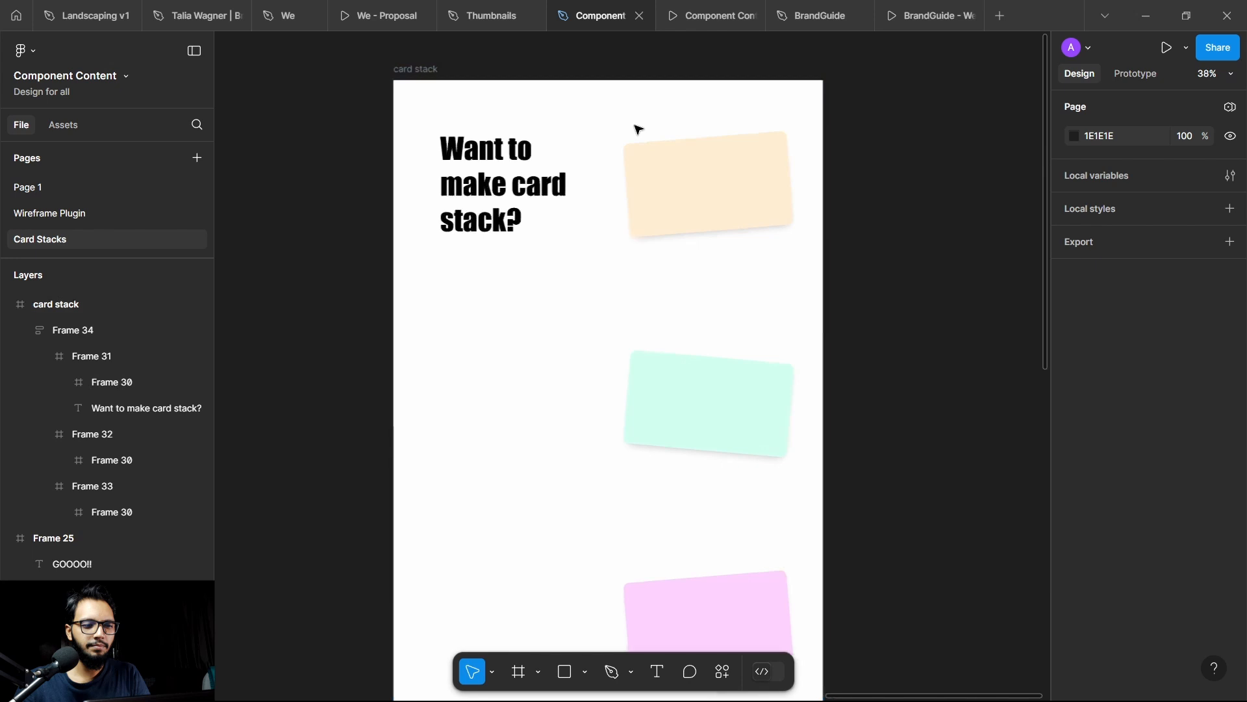
pyautogui.scroll(1, 634, 126)
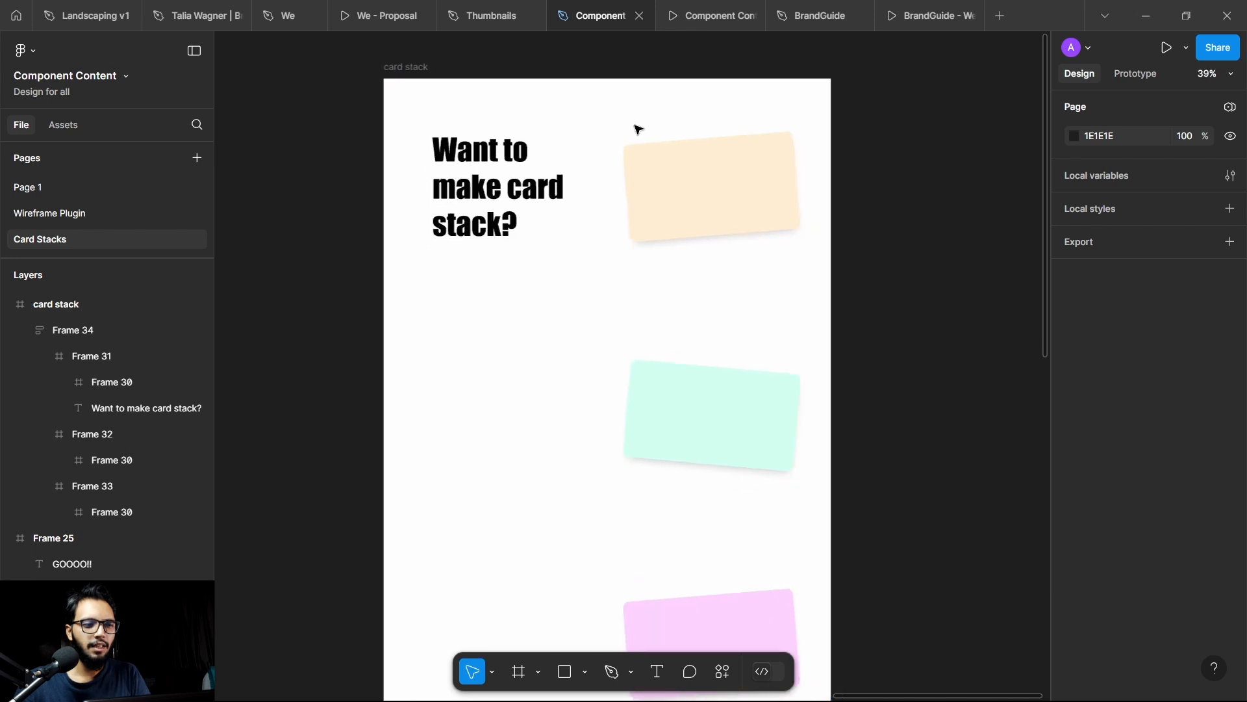
pyautogui.scroll(-1, 630, 162)
# Step: Set the scroll position of the first frame, holding the heading and orange card, to Sticky in its prototype settings
pyautogui.click(624, 204)
pyautogui.doubleClick(626, 208)
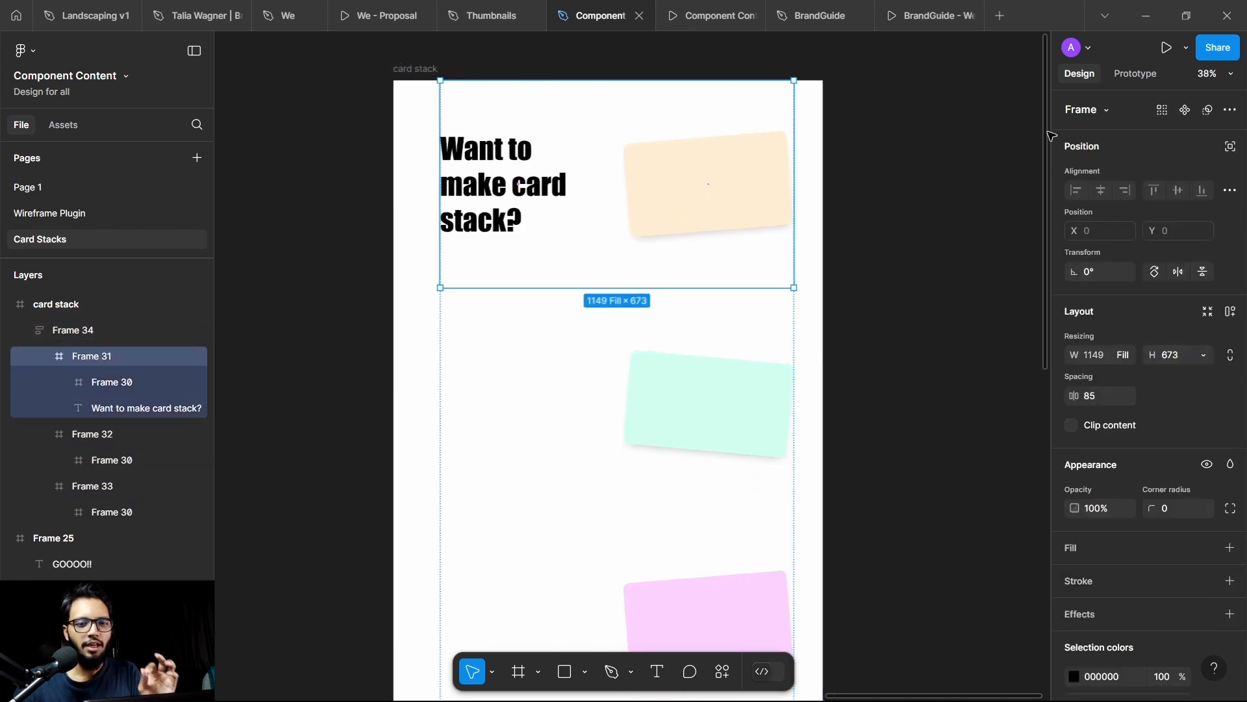
pyautogui.click(1136, 78)
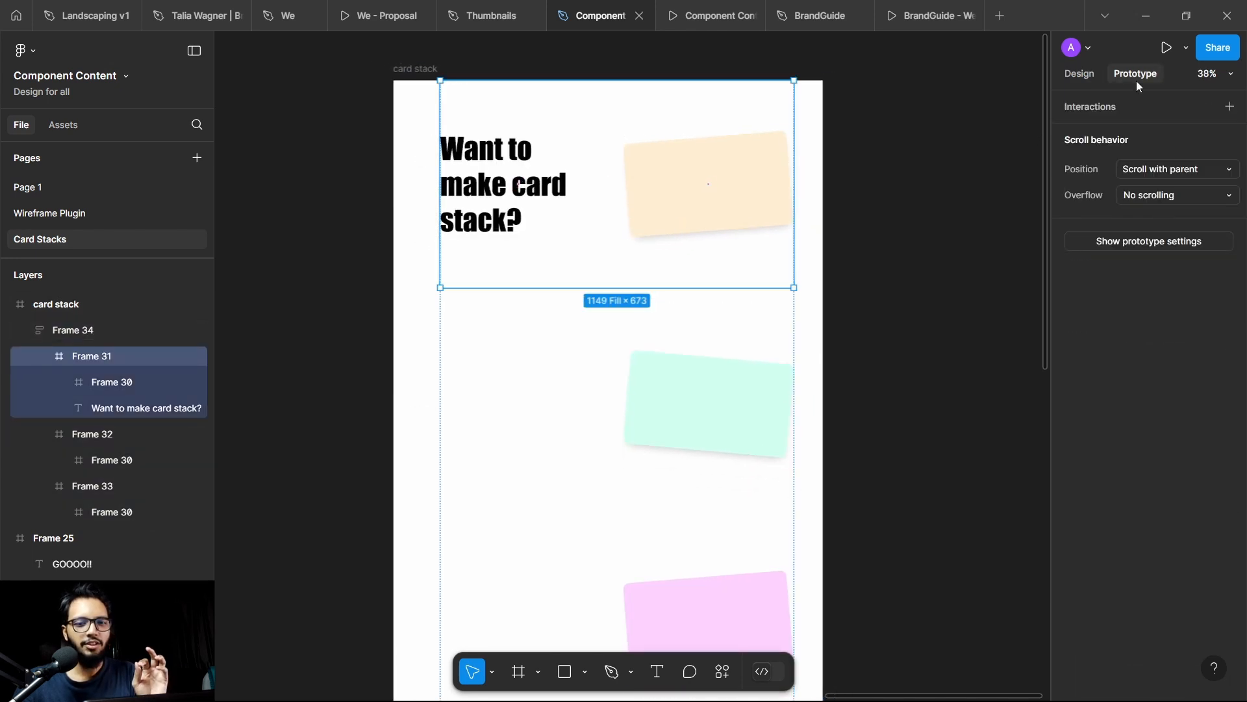
pyautogui.click(1176, 171)
pyautogui.click(1166, 214)
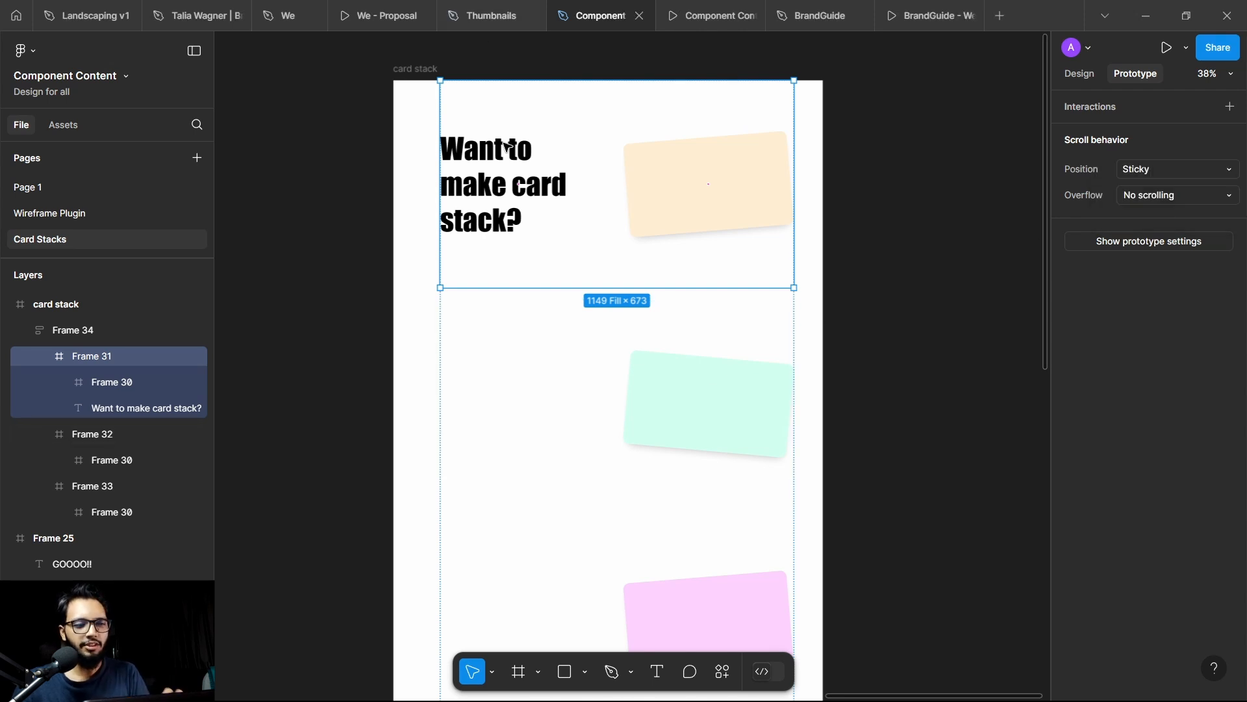
# Step: Set the scroll position of the second and third frames, holding the mint and pink cards, to Sticky
pyautogui.click(767, 388)
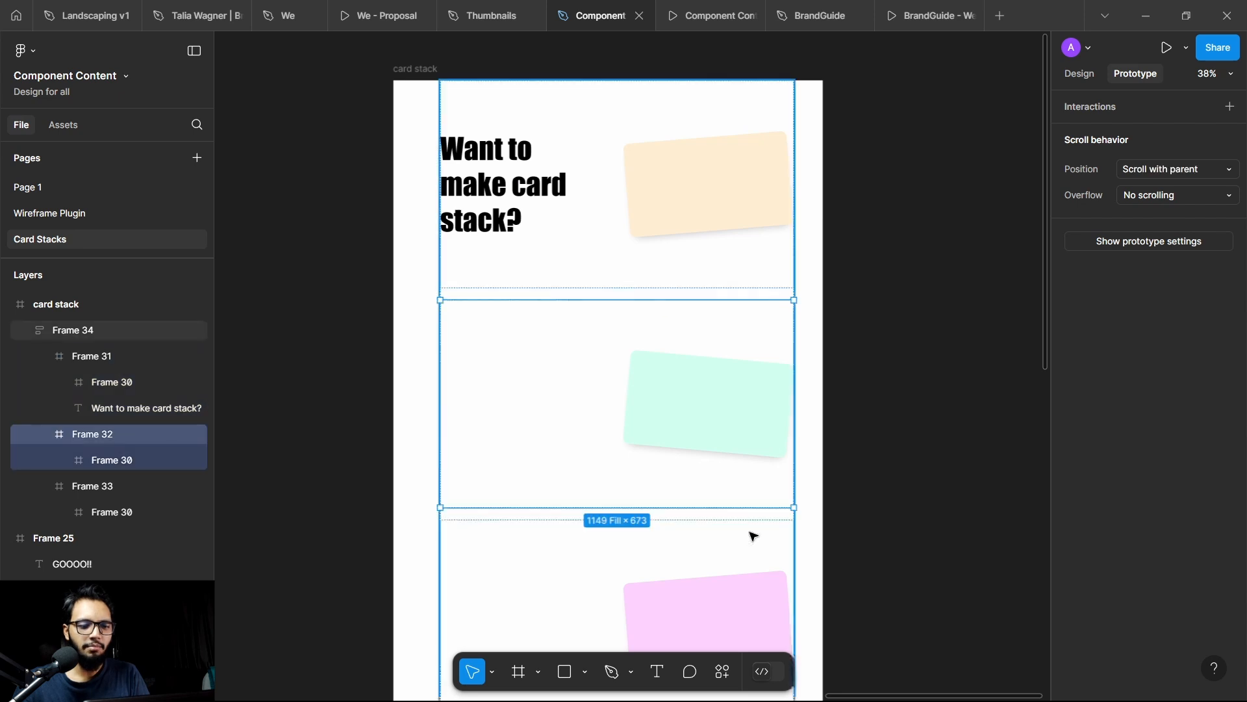
pyautogui.keyDown('shift'); pyautogui.click(769, 593); pyautogui.keyUp('shift')
pyautogui.click(1176, 170)
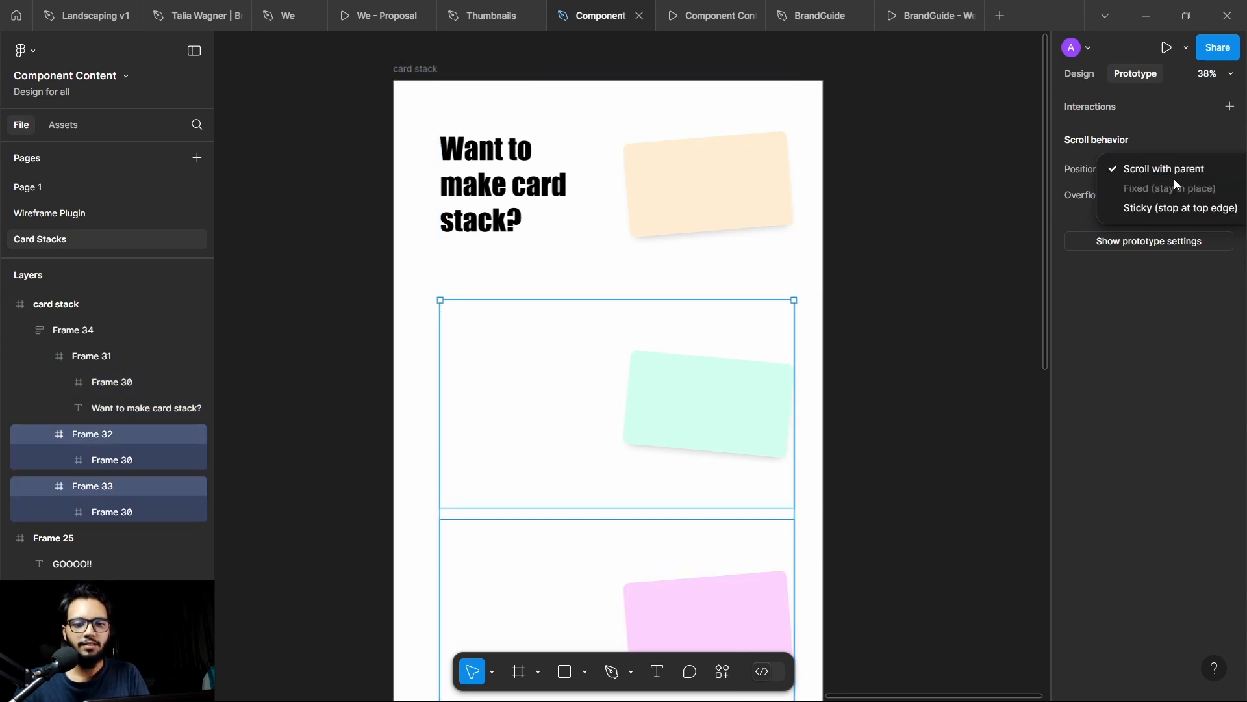
pyautogui.click(1147, 206)
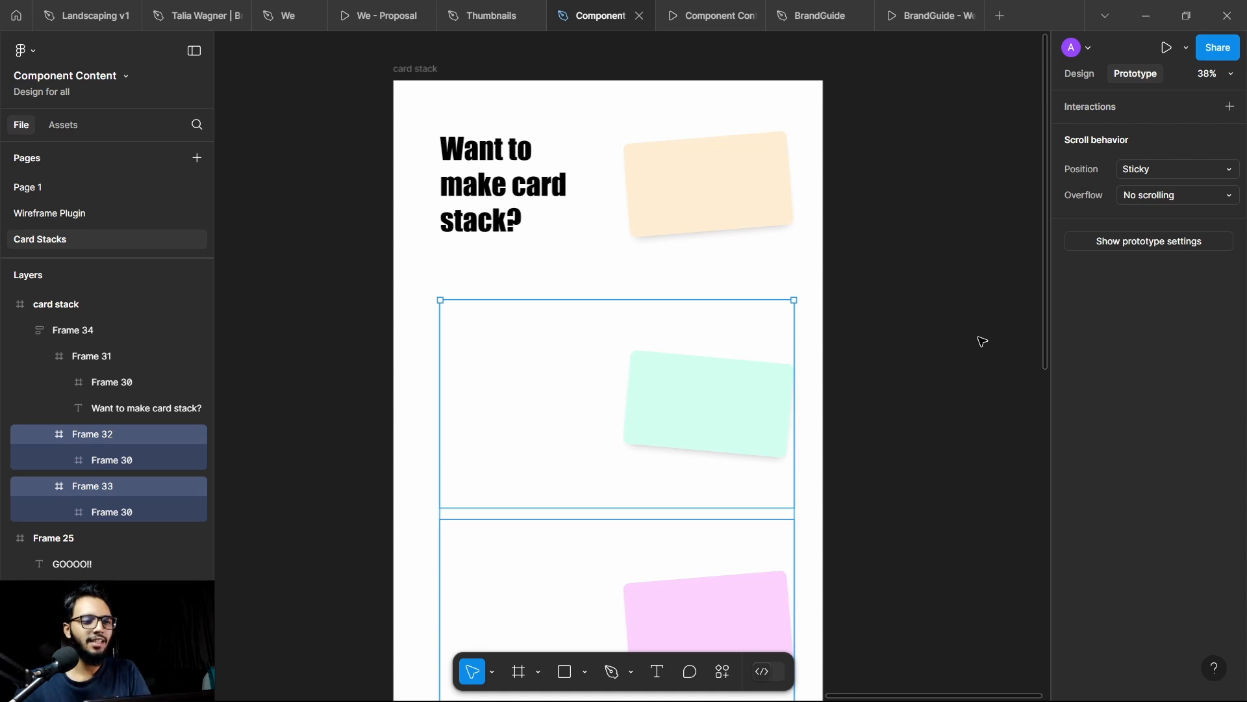
# Step: Draw a full-width frame of about 1395 × 895 in the empty area below the pink card inside the card stack frame
pyautogui.scroll(-5, 855, 165)
pyautogui.scroll(-5, 838, 234)
pyautogui.scroll(3, 788, 323)
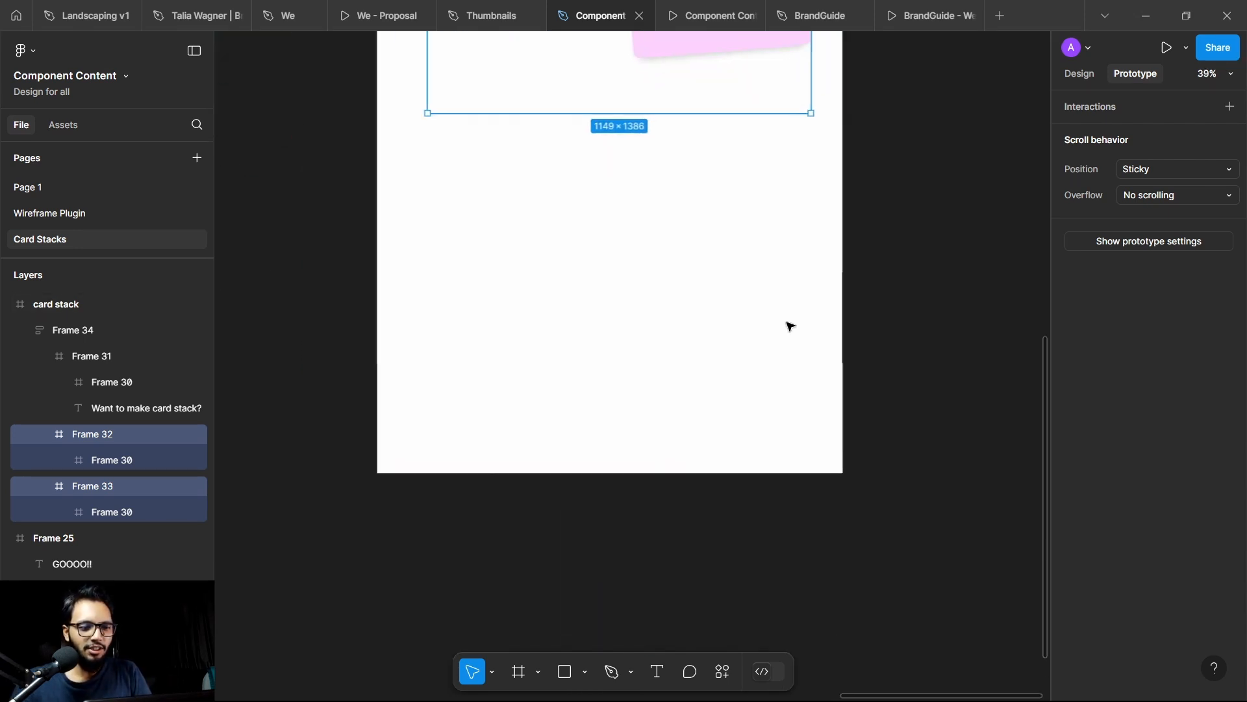
pyautogui.press('f')
pyautogui.moveTo(377, 167); pyautogui.dragTo(843, 466)
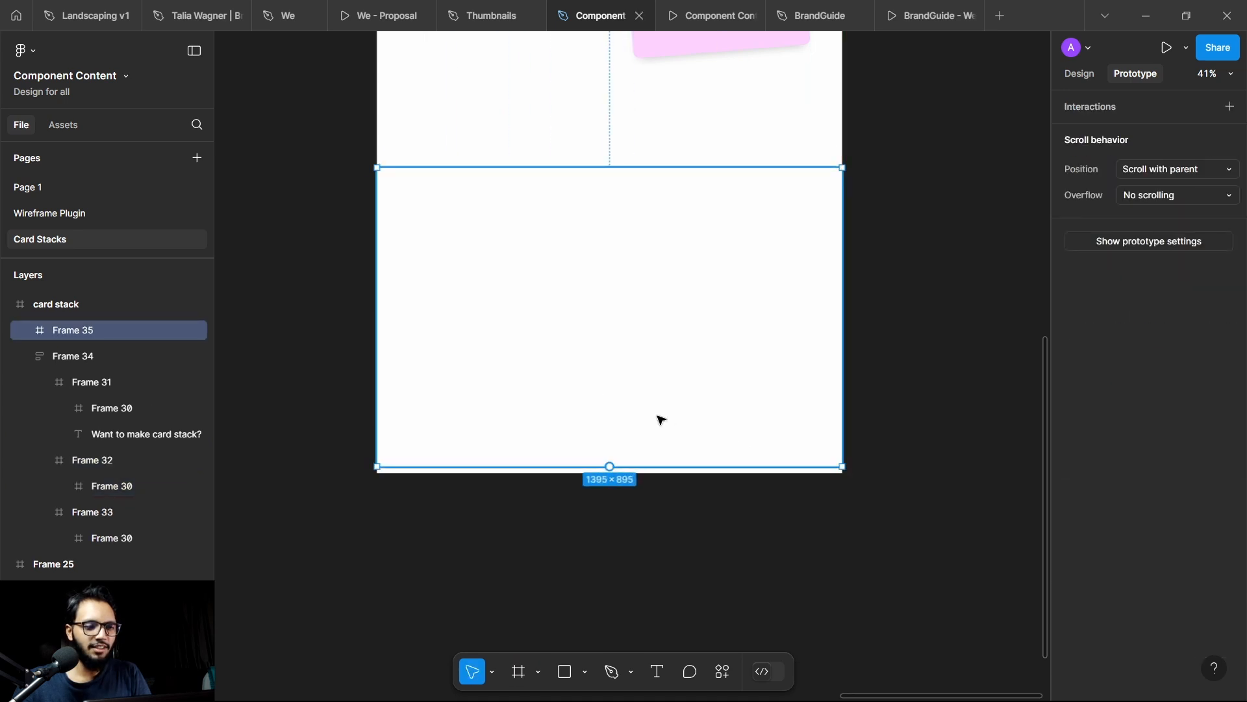
# Step: Add a dark red fill, A91F1F, to the new frame below the cards
pyautogui.click(1083, 74)
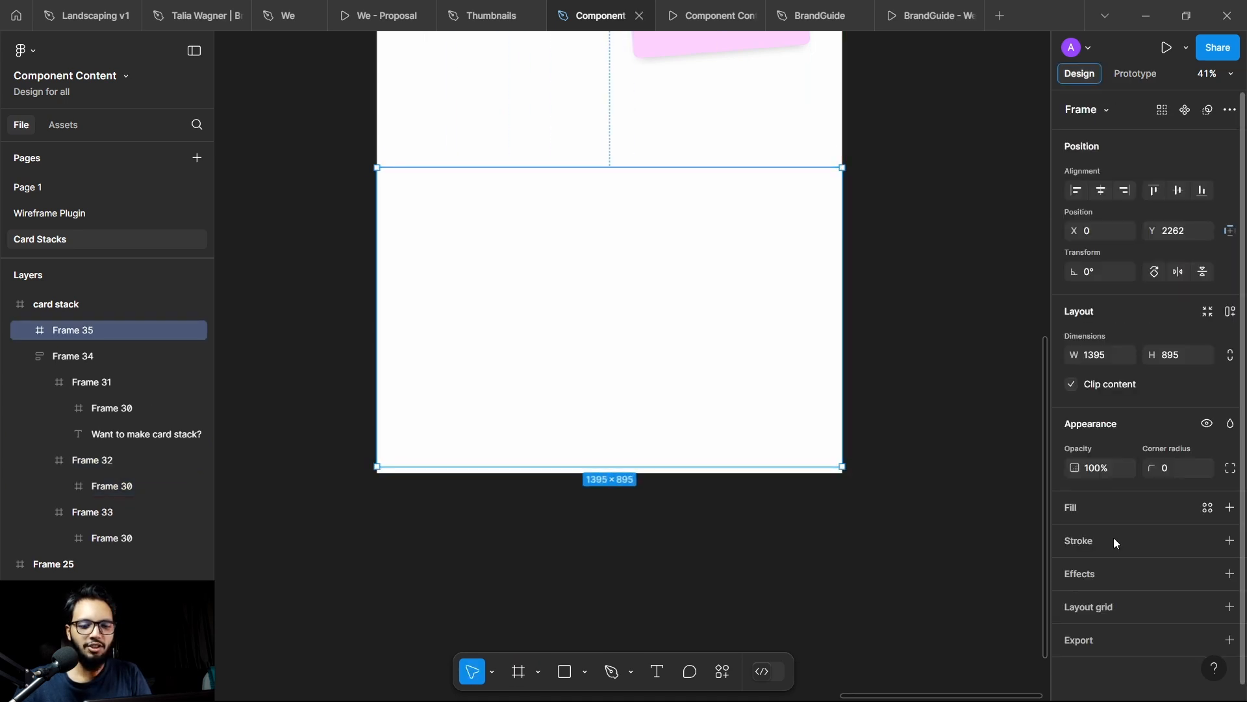
pyautogui.click(1230, 509)
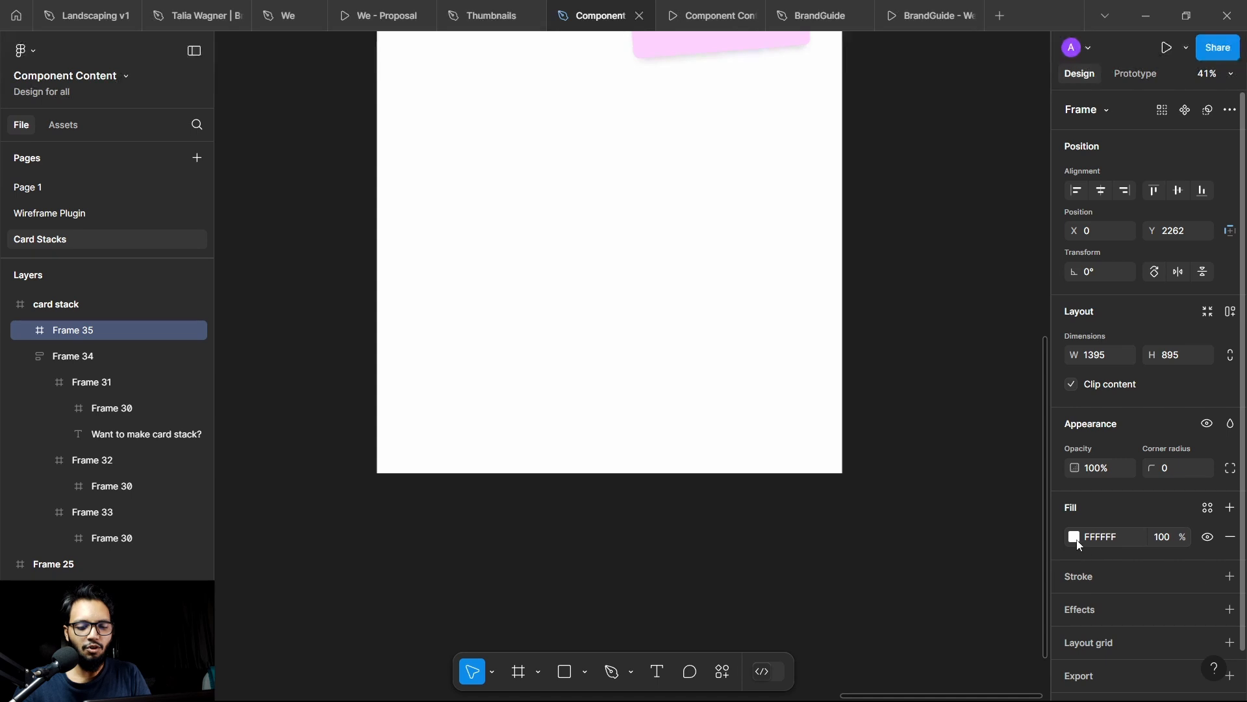
pyautogui.click(1073, 537)
pyautogui.moveTo(961, 326); pyautogui.dragTo(1016, 356)
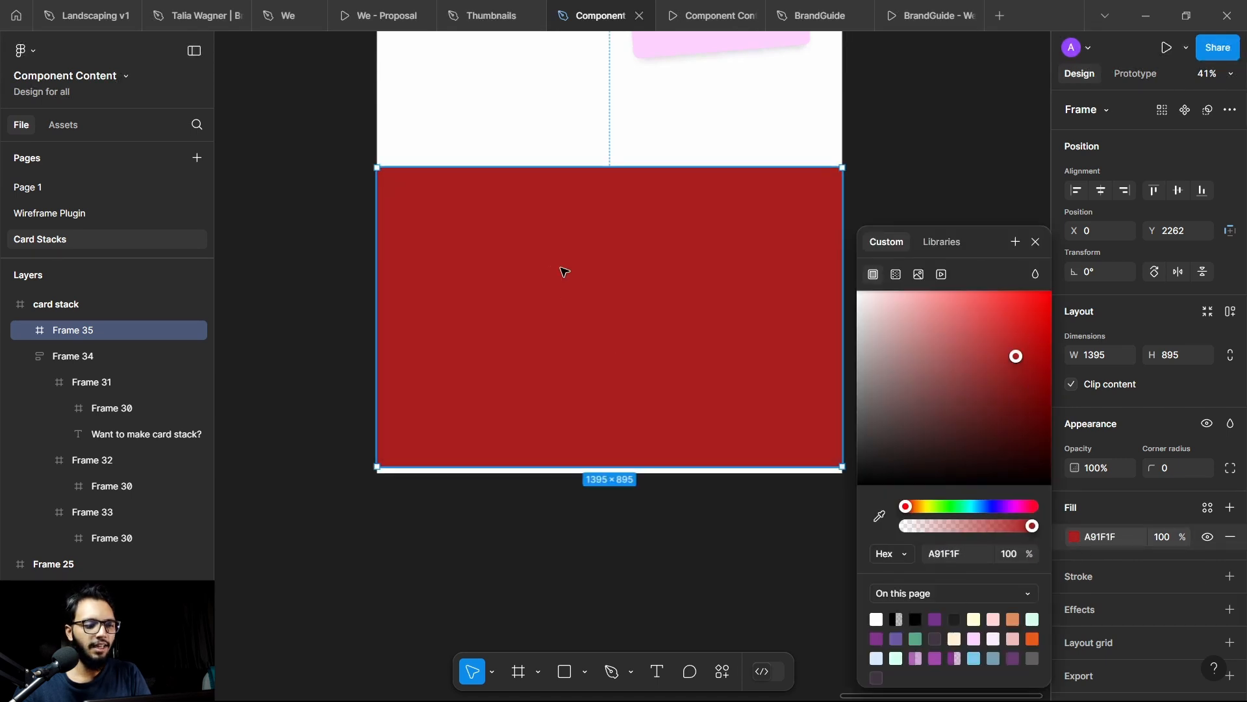
# Step: Add the text "isn't that amazing?" inside the red frame
pyautogui.press('t')
pyautogui.click(518, 273)
pyautogui.write('is')
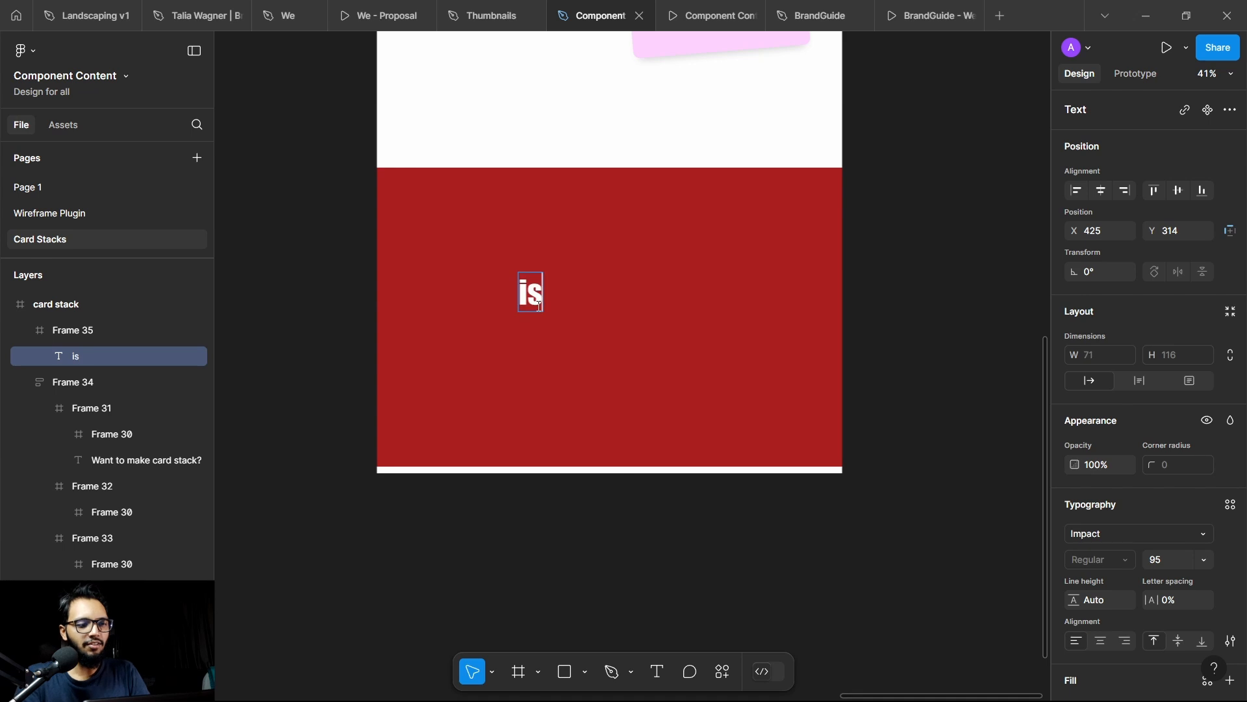
pyautogui.write("n't that amazing?")
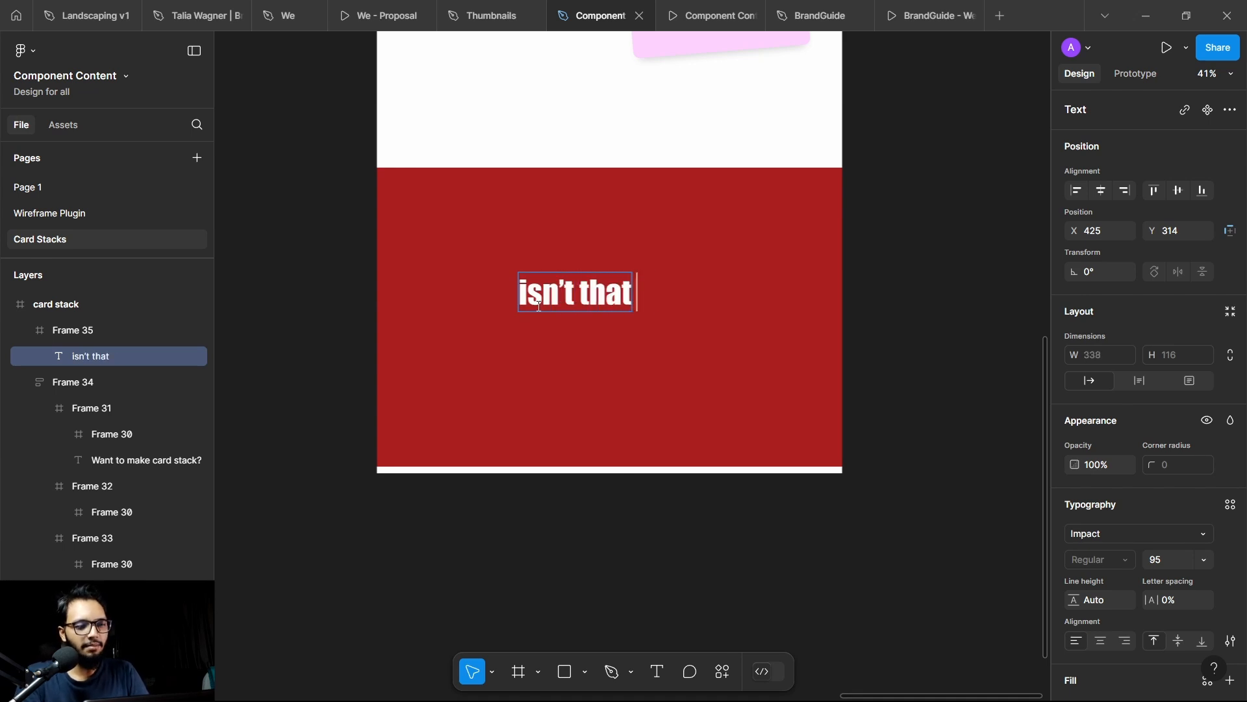
pyautogui.press('Escape')
# Step: Centre the text horizontally in the red frame, move it down to about Y 368, and align its contents to centre and middle
pyautogui.hotkey('alt', 'h')
pyautogui.moveTo(633, 286); pyautogui.dragTo(633, 304)
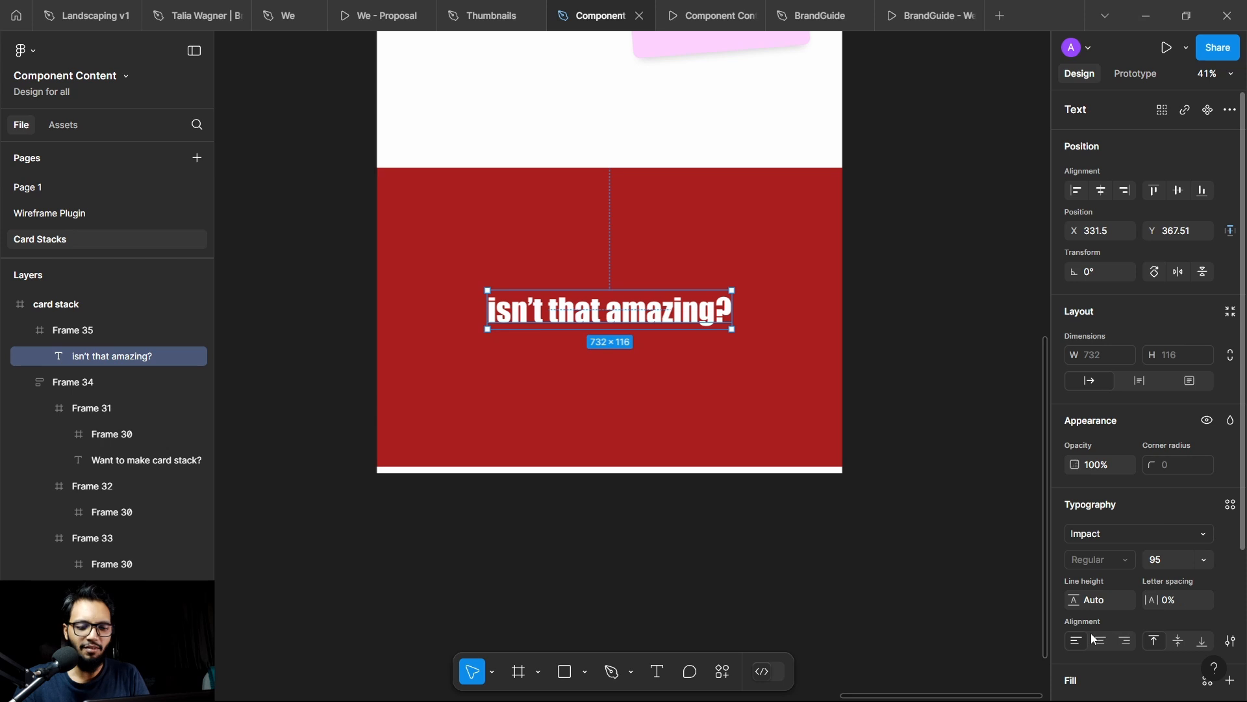
pyautogui.click(1178, 641)
# Step: Present the card stack frame as a prototype and hide the viewer's interface
pyautogui.scroll(3, 864, 305)
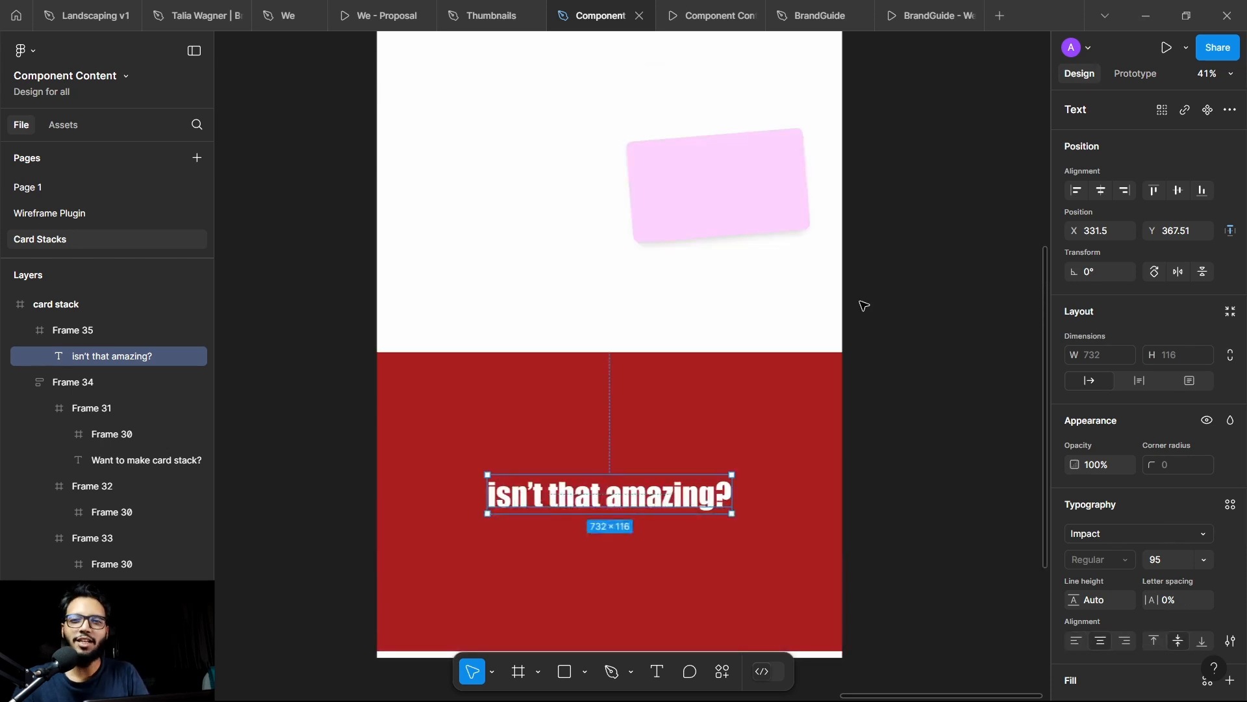
pyautogui.scroll(10, 776, 275)
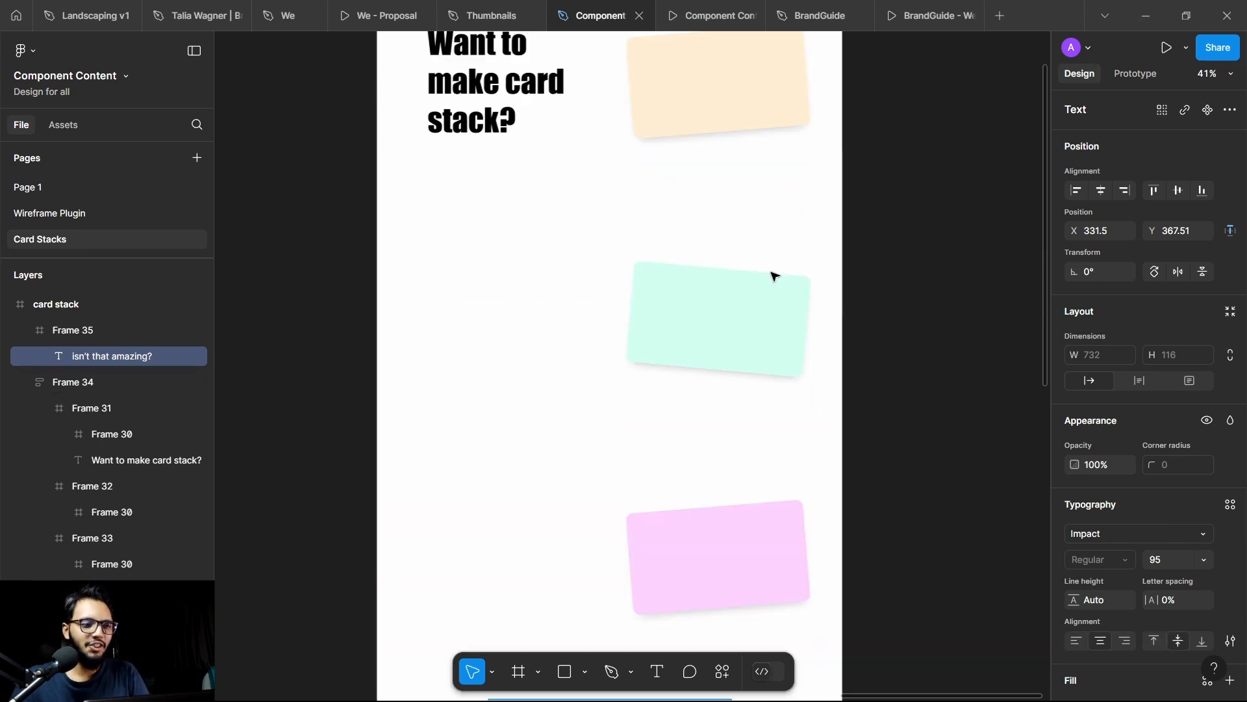
pyautogui.scroll(-3, 521, 273)
pyautogui.scroll(3, 588, 332)
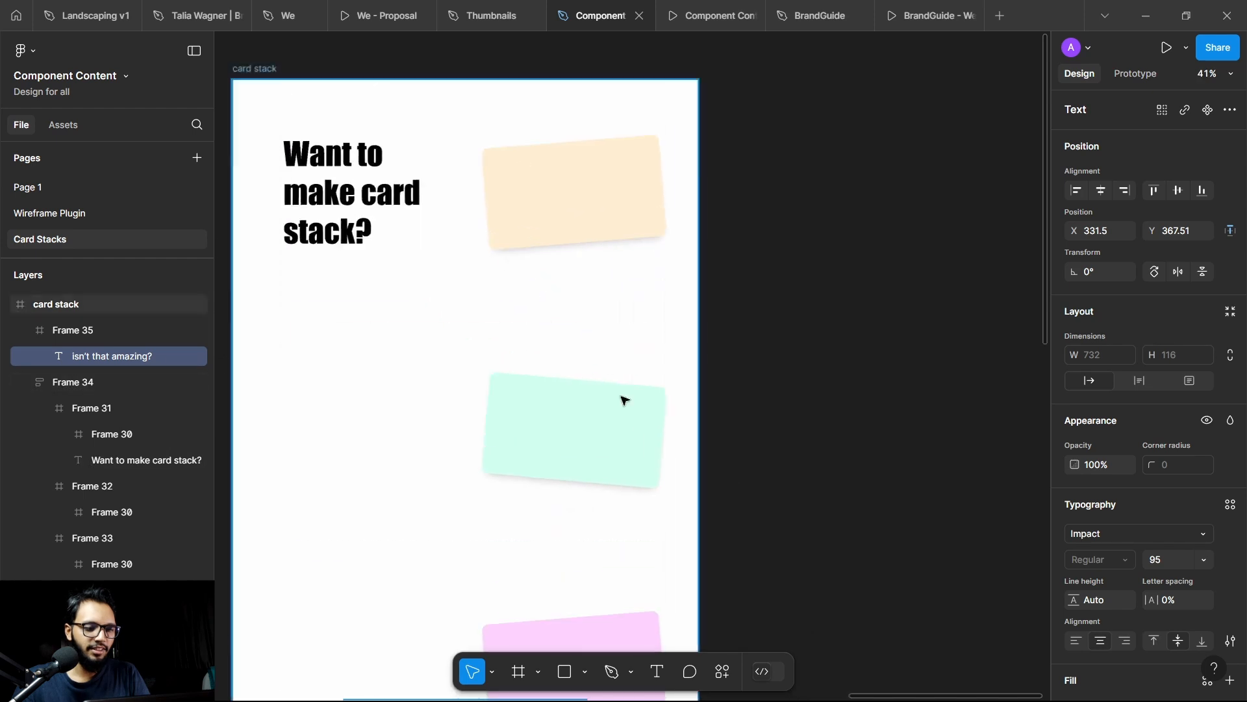
pyautogui.moveTo(768, 449); pyautogui.dragTo(929, 443)
pyautogui.scroll(2, 929, 443)
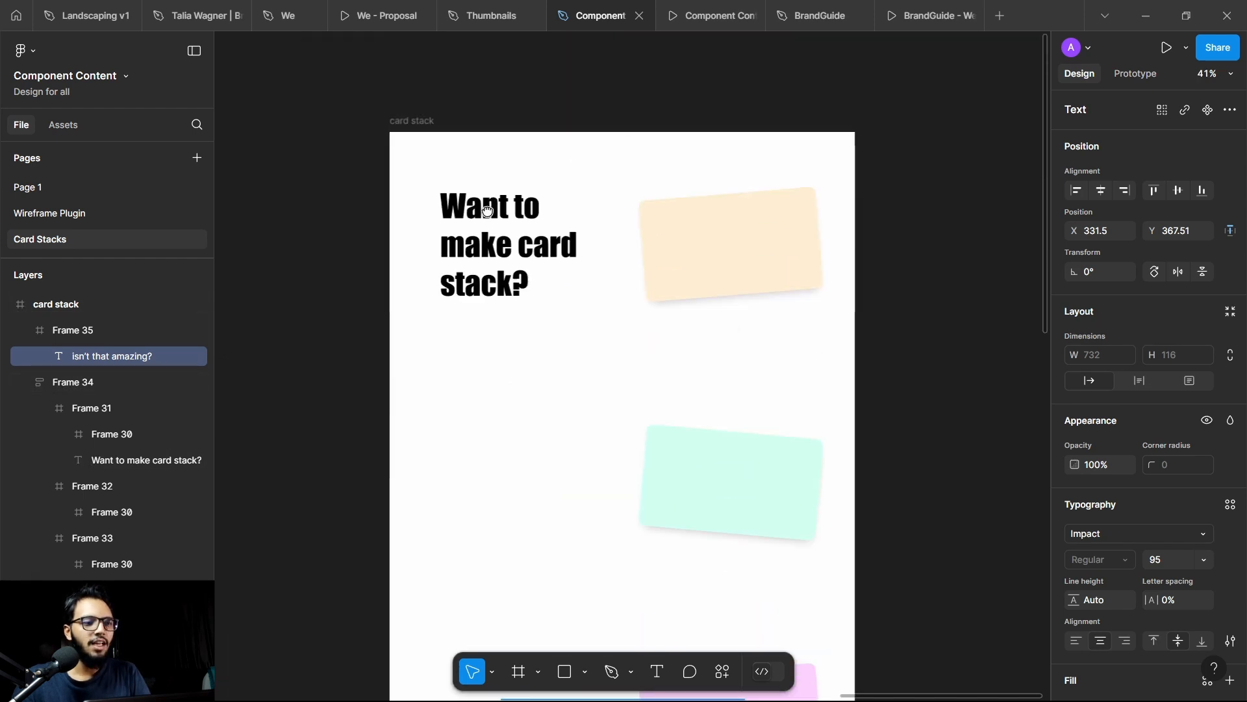
pyautogui.click(419, 121)
pyautogui.click(1167, 48)
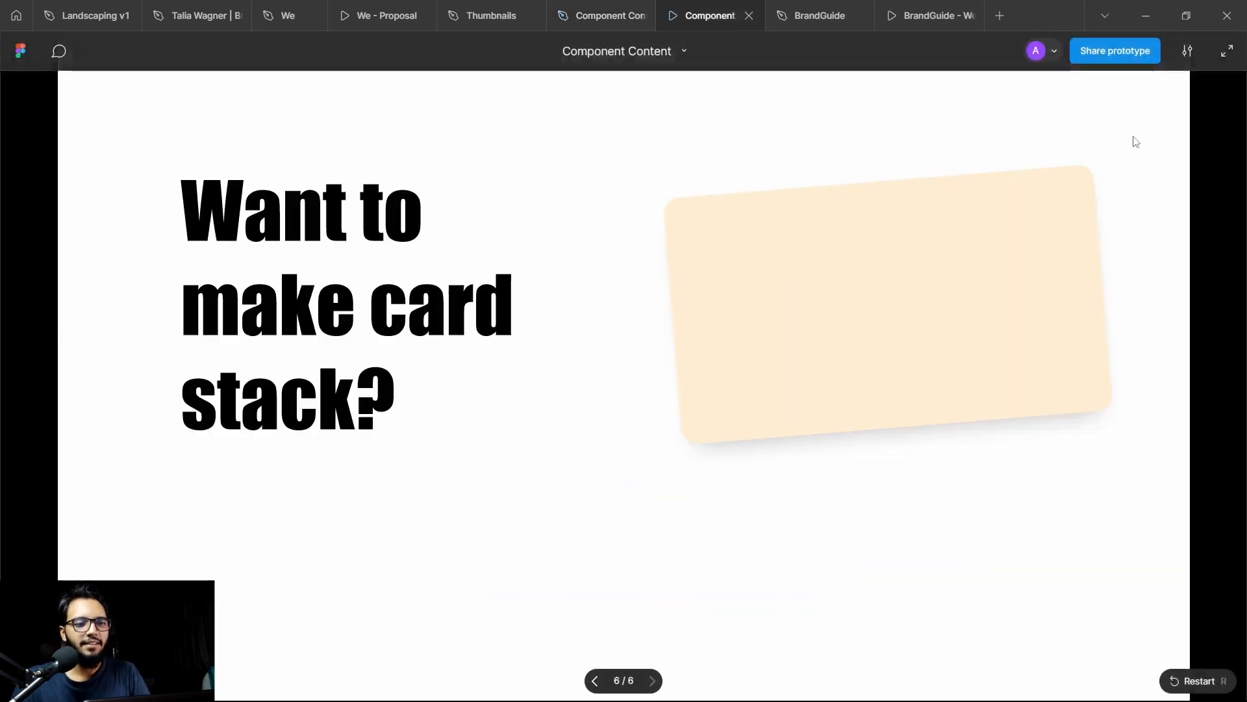
pyautogui.hotkey('ctrl', '\\')
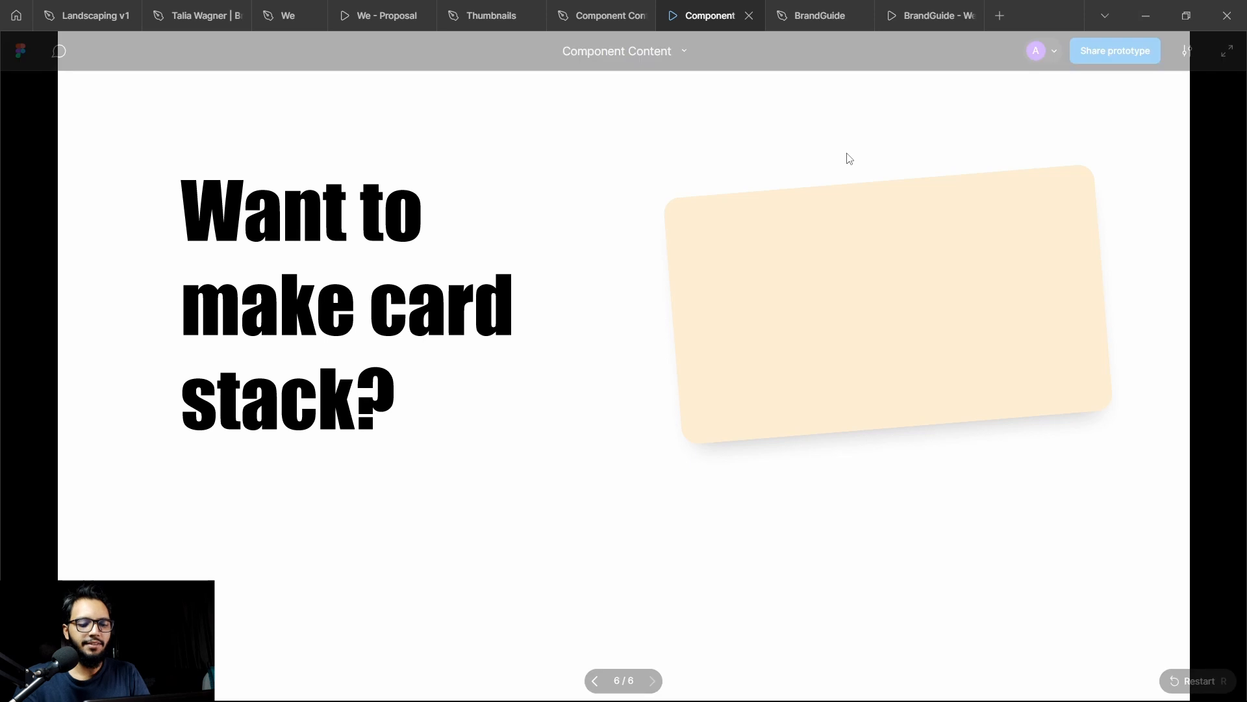